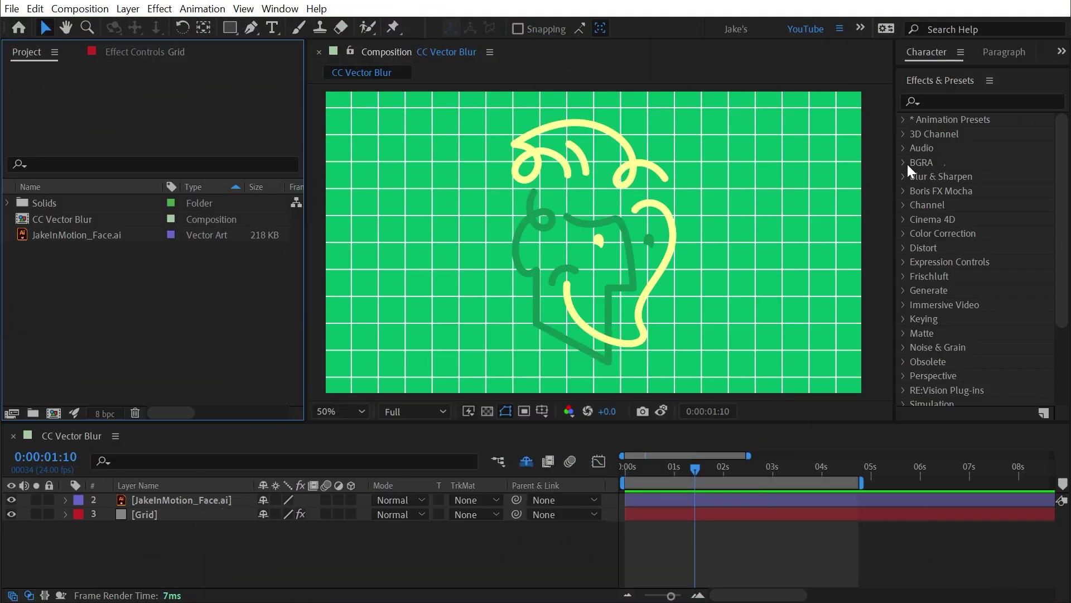
Create an adjustment layer named Blur and apply the CC Vector Blur effect to it
{"action": "left_click", "coordinate": [905, 175]}
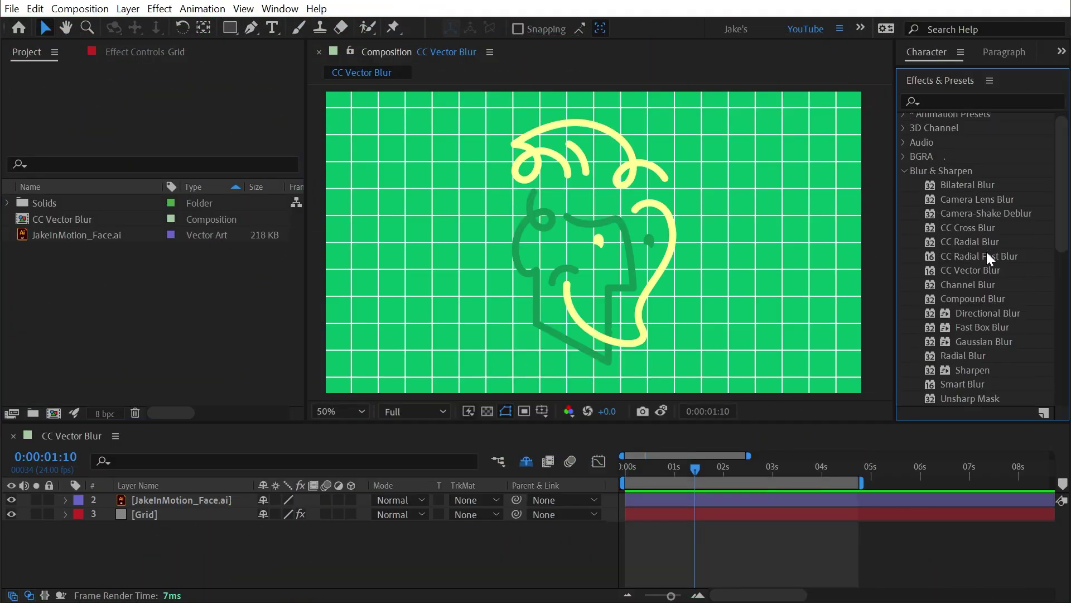
{"action": "left_click", "coordinate": [128, 8]}
{"action": "mouse_move", "coordinate": [168, 26]}
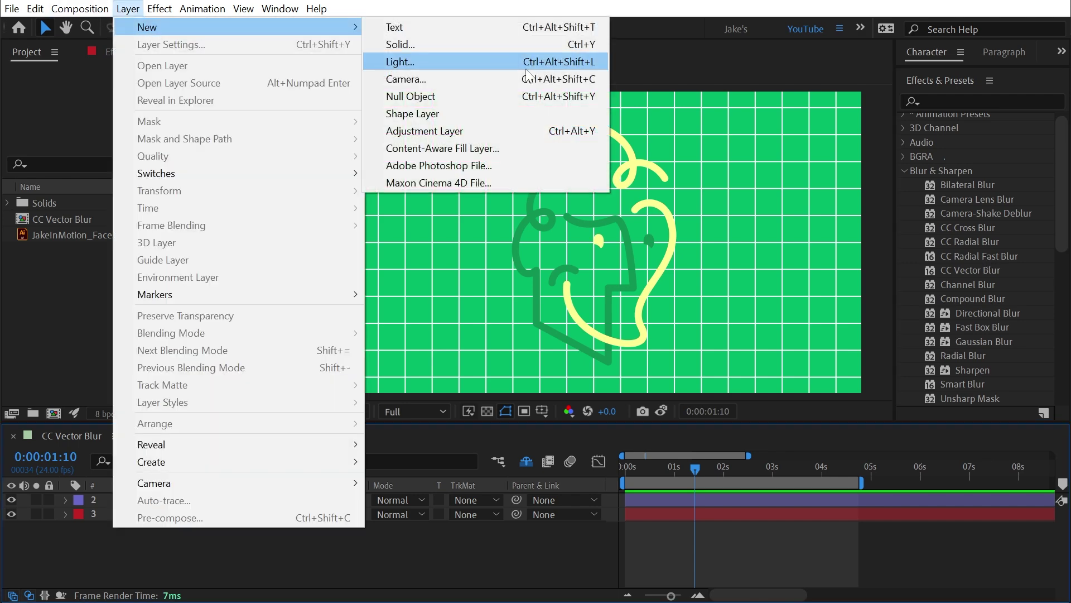
{"action": "left_click", "coordinate": [495, 134]}
{"action": "key", "text": "Return"}
{"action": "type", "text": "Blur"}
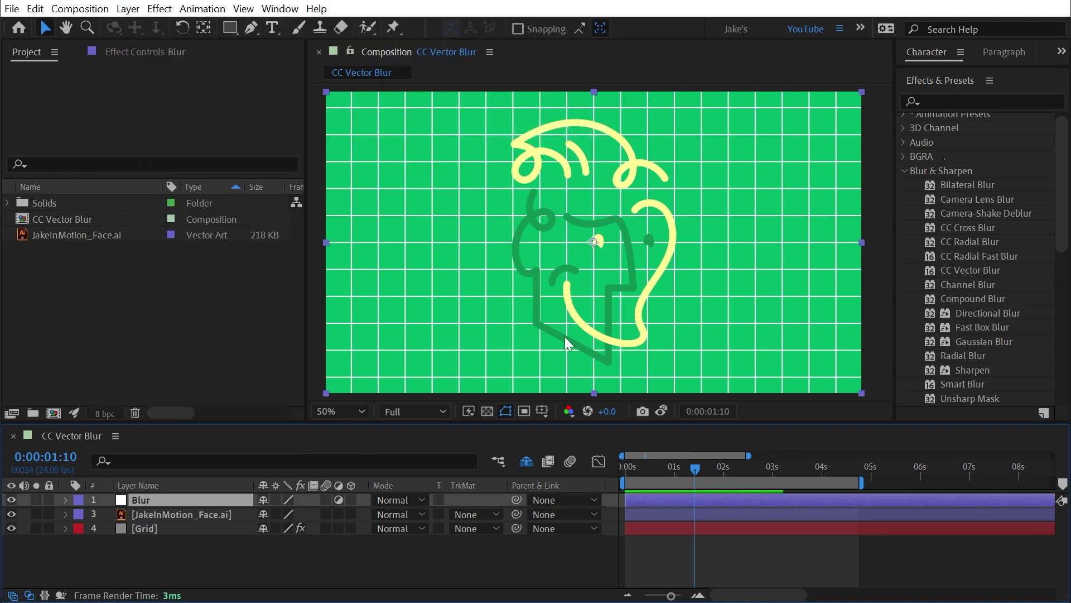
{"action": "left_click_drag", "start_coordinate": [970, 270], "coordinate": [146, 499]}
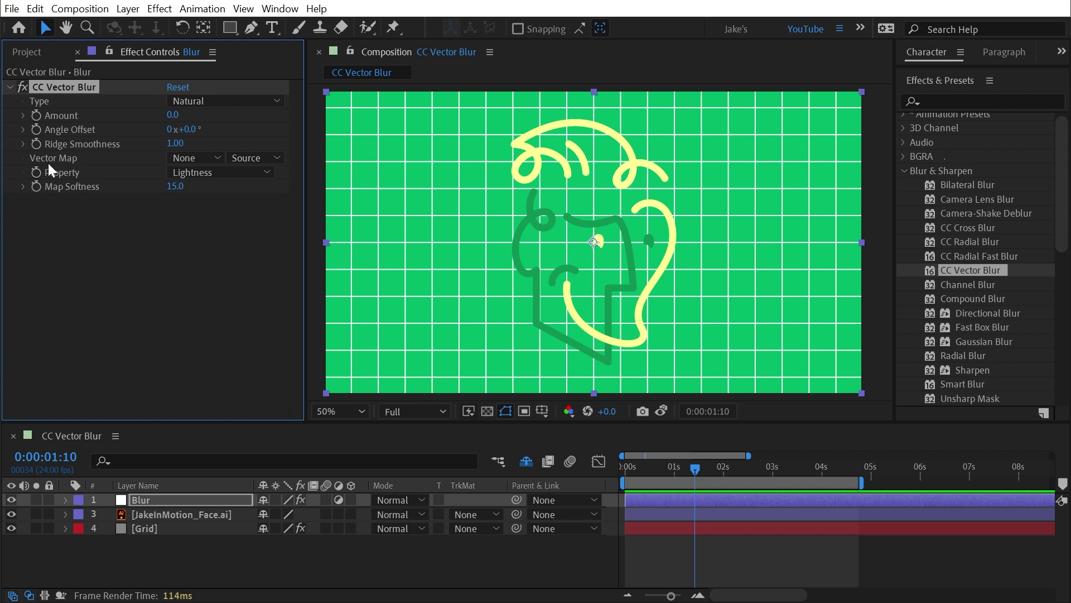
Try enlarging the JakeInMotion_Face.ai layer with continuous rasterization turned on, and revert both changes
{"action": "left_click", "coordinate": [183, 513]}
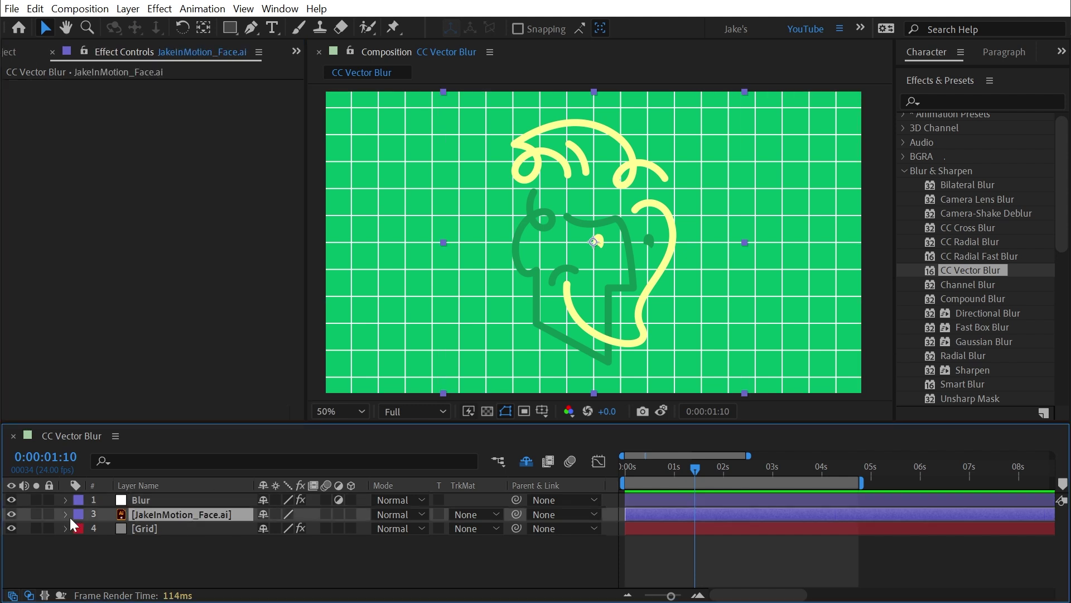
{"action": "left_click", "coordinate": [276, 513]}
{"action": "left_click", "coordinate": [597, 393]}
{"action": "left_click_drag", "start_coordinate": [525, 291], "coordinate": [398, 380]}
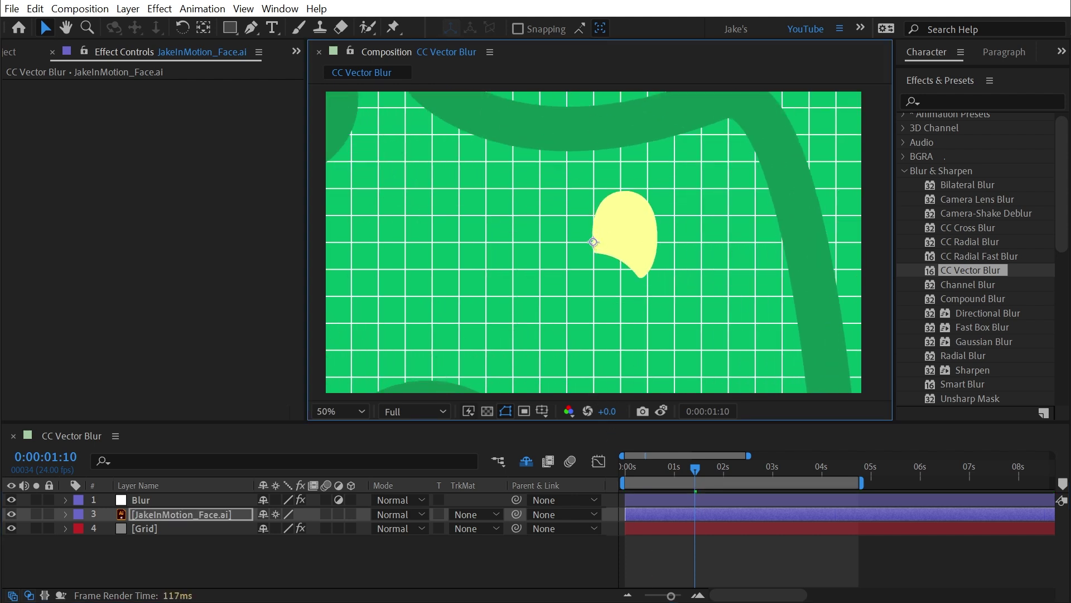
{"action": "left_click", "coordinate": [627, 186]}
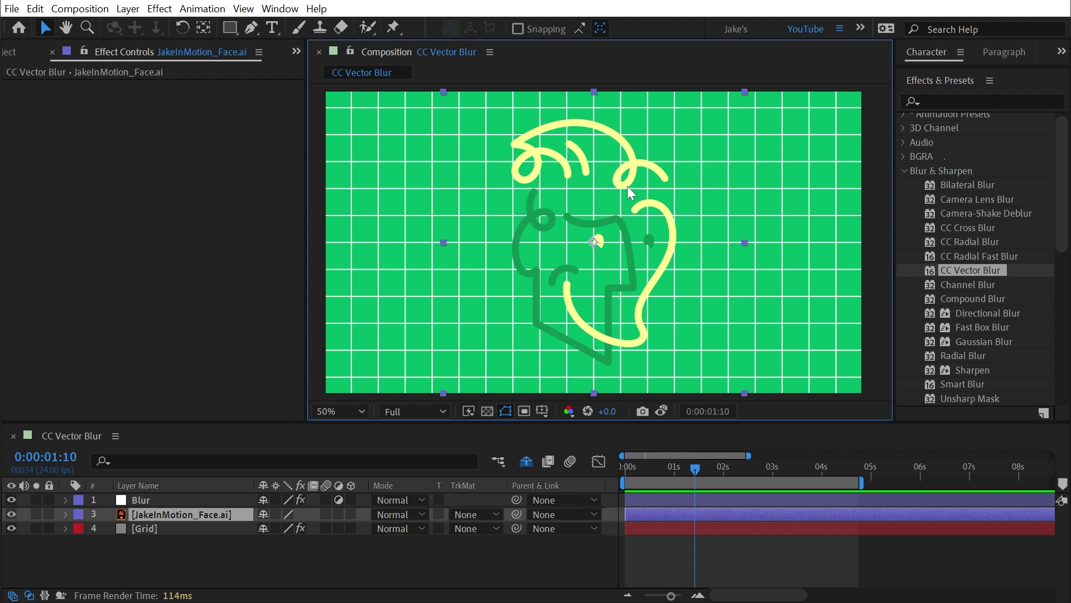
Try a CC Vector Blur Amount of 43 on the Blur layer, and reset the effect
{"action": "left_click", "coordinate": [152, 501]}
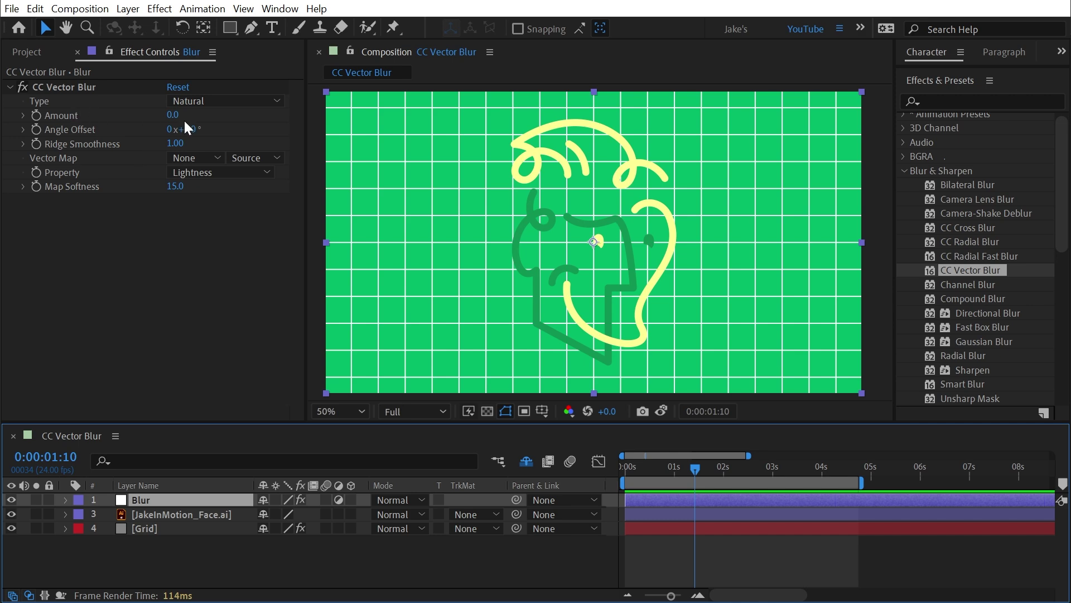
{"action": "left_click_drag", "start_coordinate": [174, 115], "coordinate": [206, 117]}
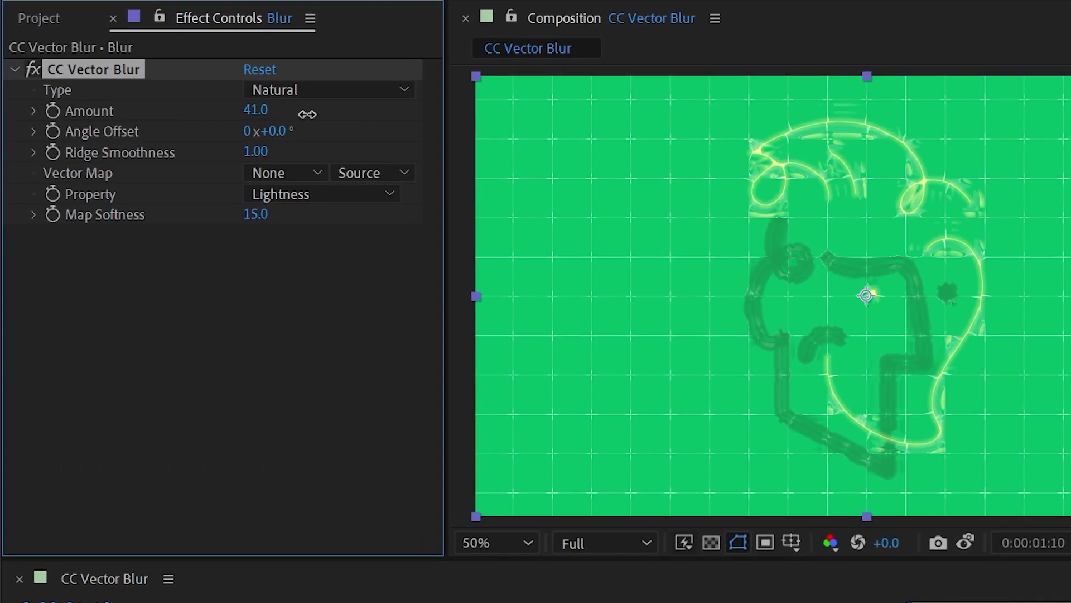
{"action": "left_click_drag", "start_coordinate": [306, 114], "coordinate": [308, 112]}
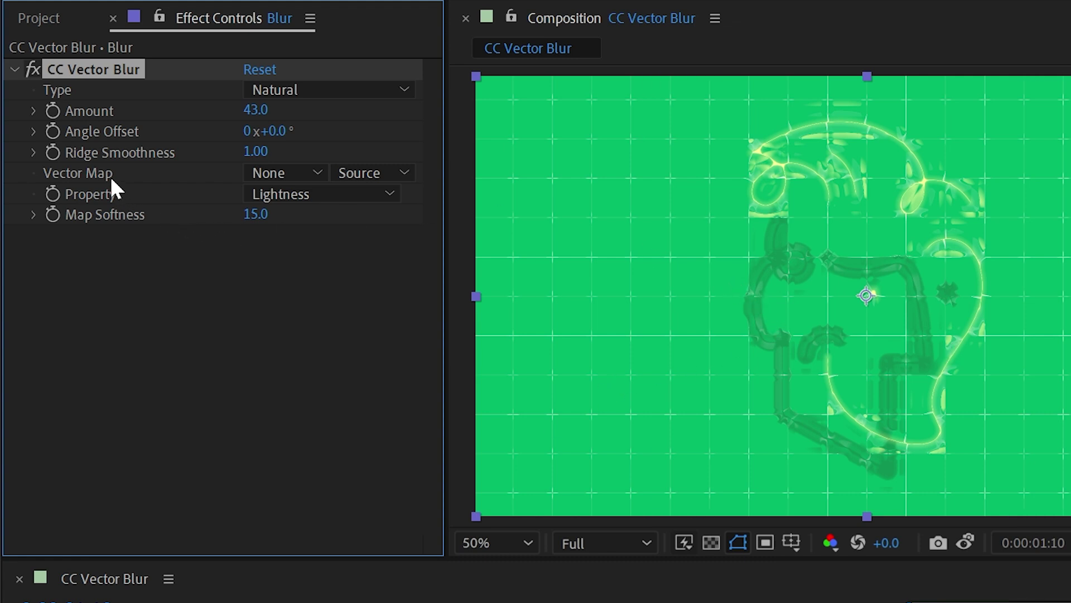
{"action": "left_click", "coordinate": [260, 69]}
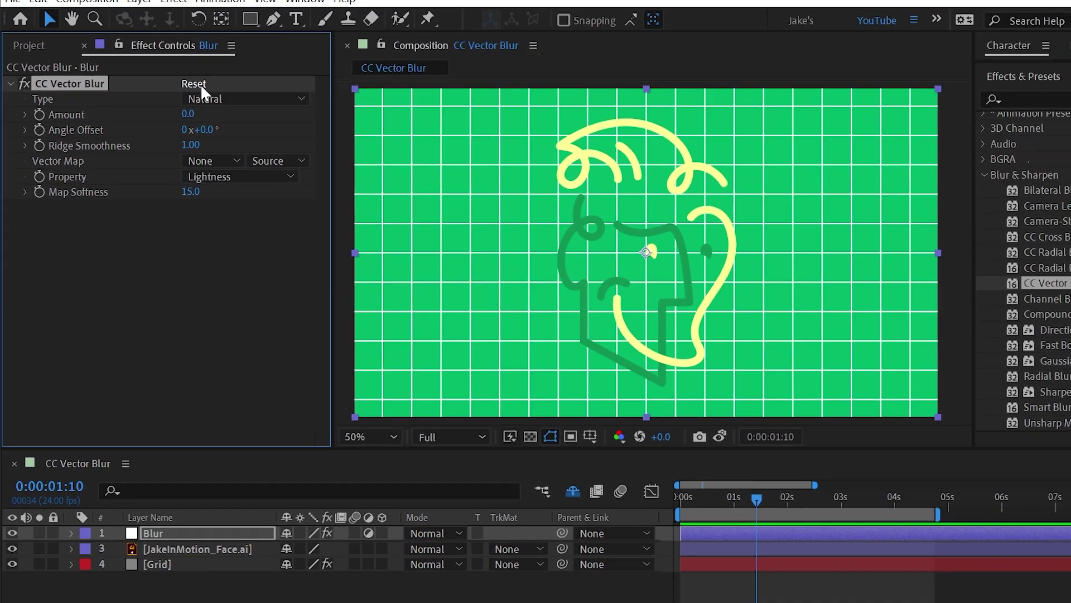
Create a new 1920 x 1080 px solid layer named Blur Map
{"action": "left_click", "coordinate": [138, 1]}
{"action": "mouse_move", "coordinate": [313, 21]}
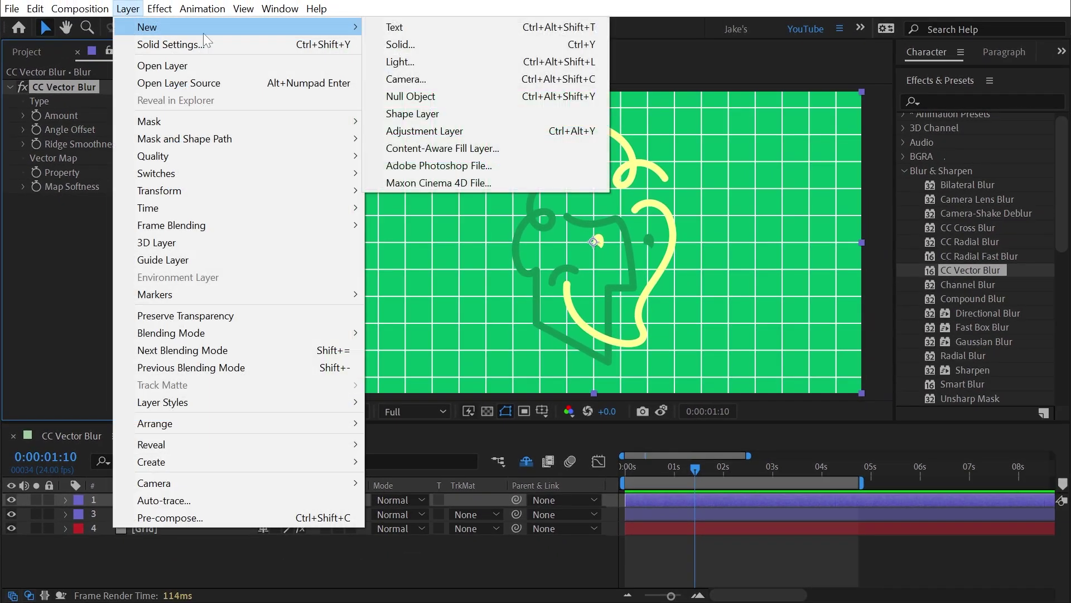
{"action": "key", "text": "ctrl+y"}
{"action": "type", "text": "Blur Map"}
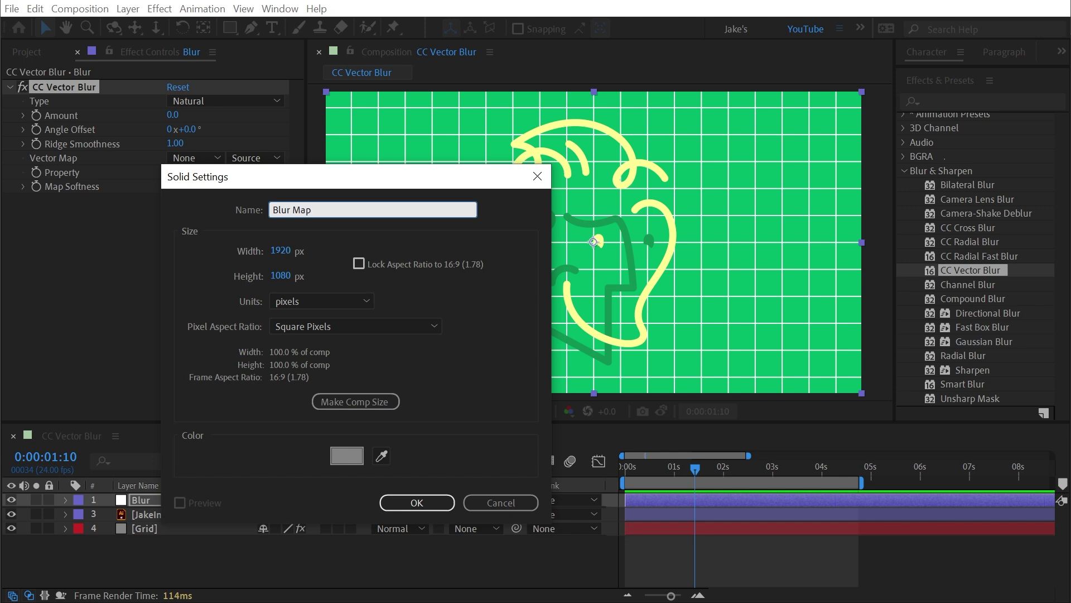
{"action": "left_click", "coordinate": [439, 503]}
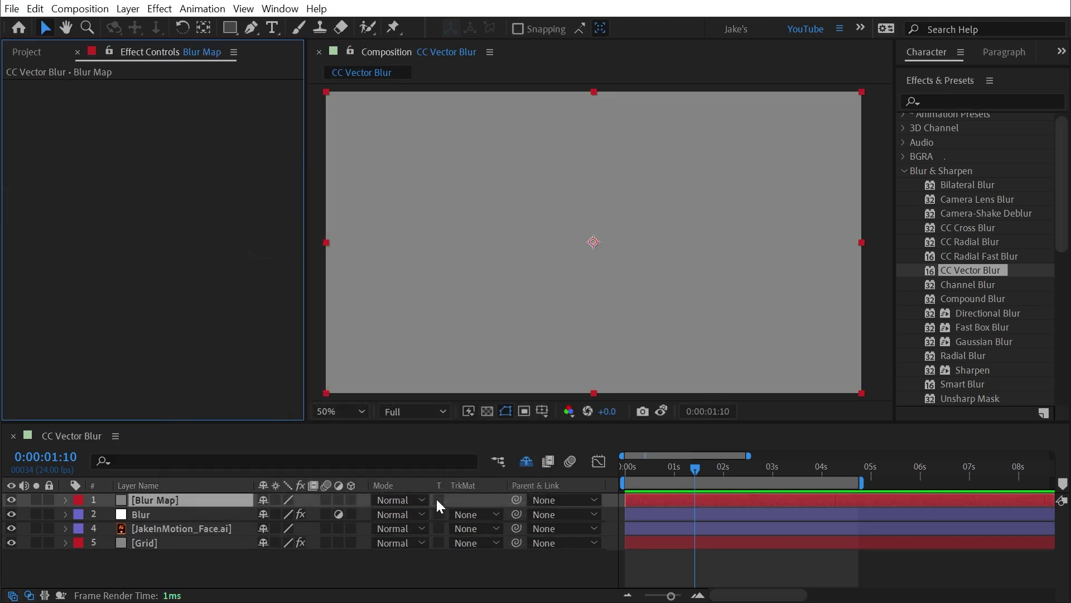
Apply Gradient Ramp to the Blur Map solid, with its start at about 526, 476 and its end at about 1374, 570
{"action": "left_click", "coordinate": [977, 101]}
{"action": "type", "text": "gradient"}
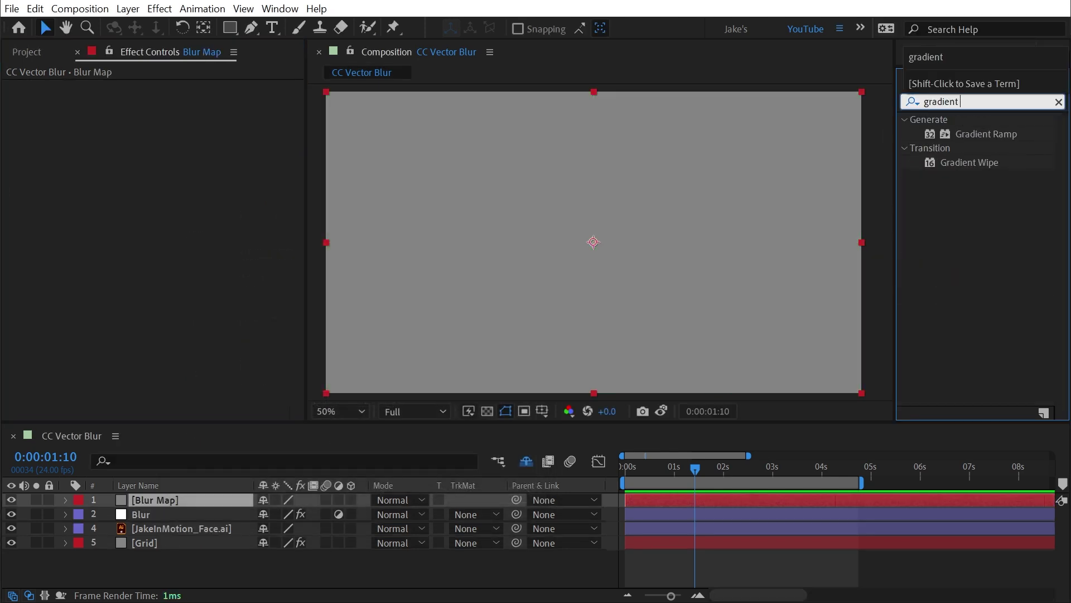
{"action": "double_click", "coordinate": [986, 134]}
{"action": "left_click_drag", "start_coordinate": [593, 92], "coordinate": [472, 224]}
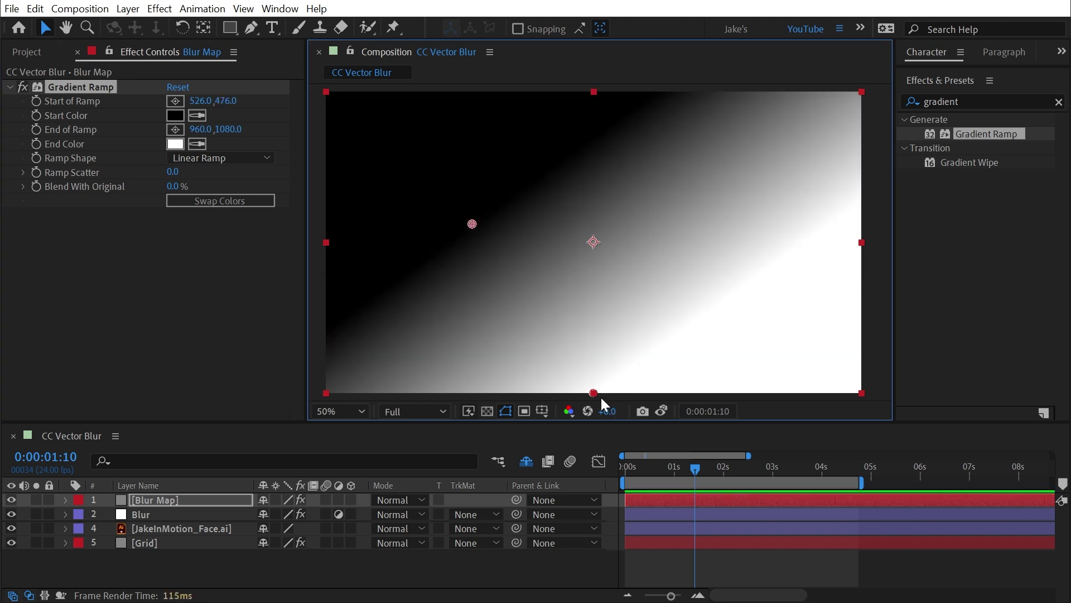
{"action": "left_click_drag", "start_coordinate": [594, 393], "coordinate": [708, 250]}
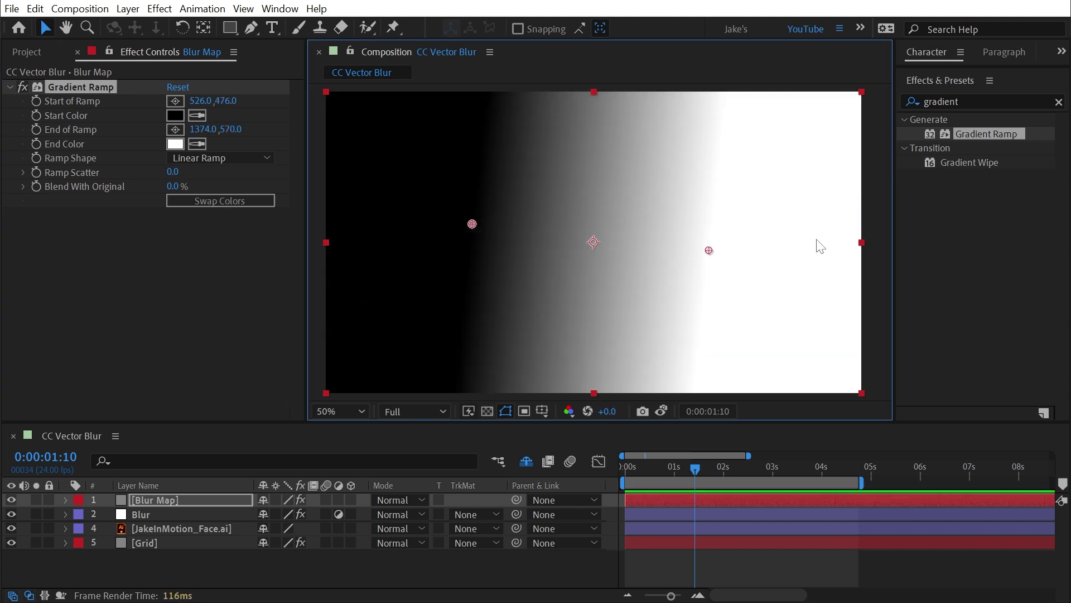
Hide the Blur Map layer and assign it as the Blur layer's CC Vector Blur Vector Map, sourced from Effects & Masks
{"action": "left_click", "coordinate": [11, 499]}
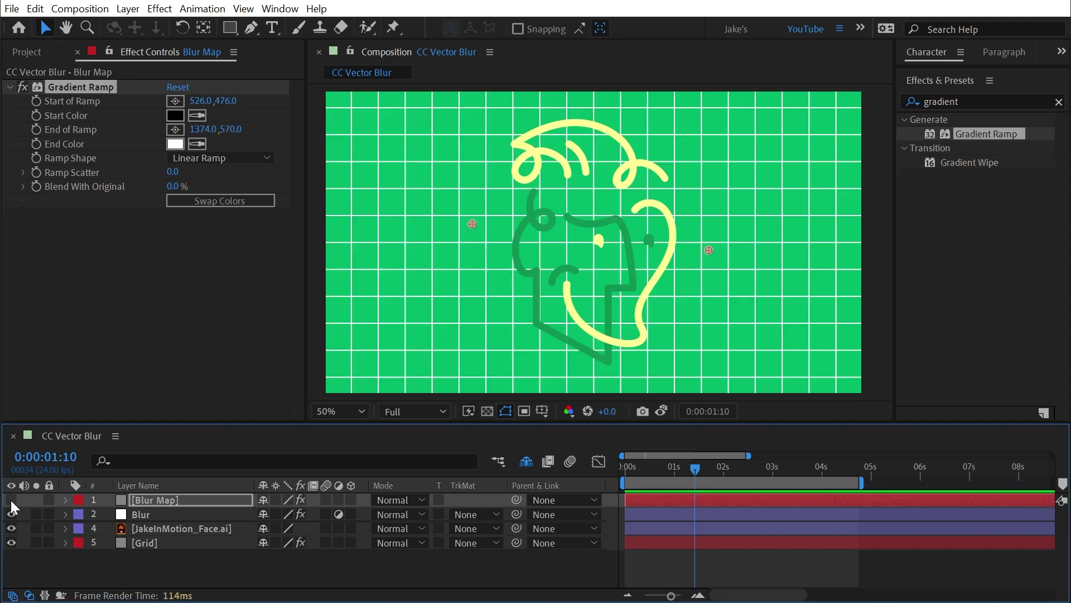
{"action": "left_click", "coordinate": [165, 513]}
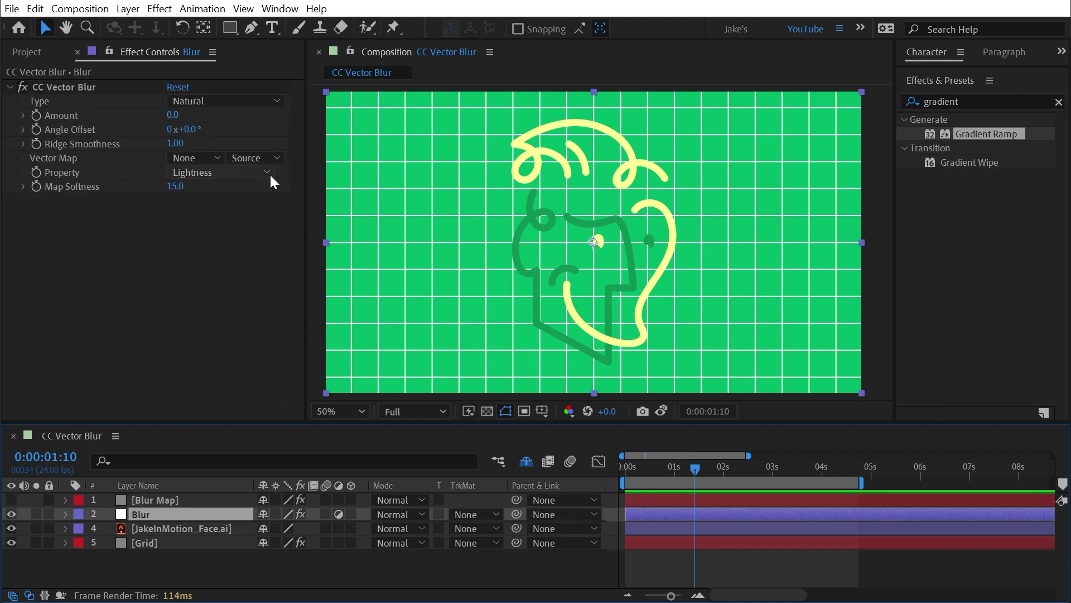
{"action": "left_click", "coordinate": [196, 157]}
{"action": "left_click", "coordinate": [240, 197]}
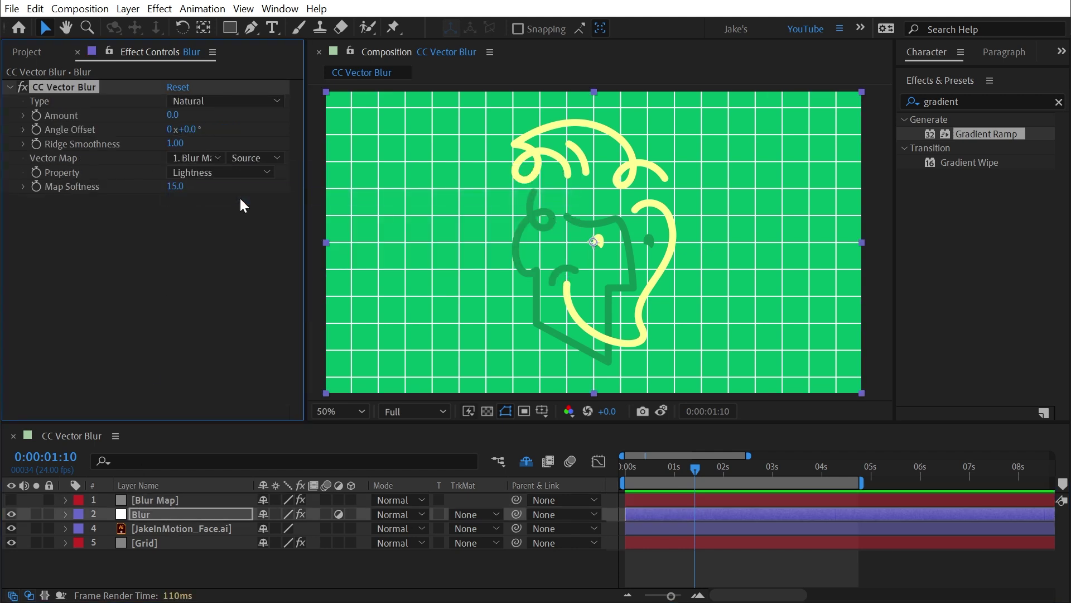
{"action": "left_click", "coordinate": [251, 160]}
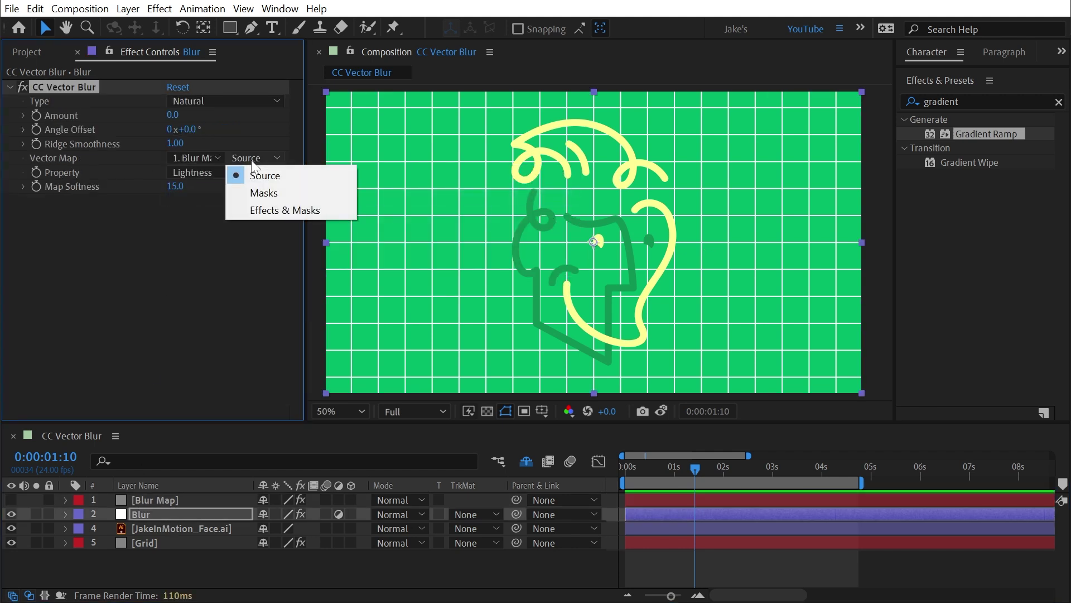
{"action": "left_click", "coordinate": [307, 209]}
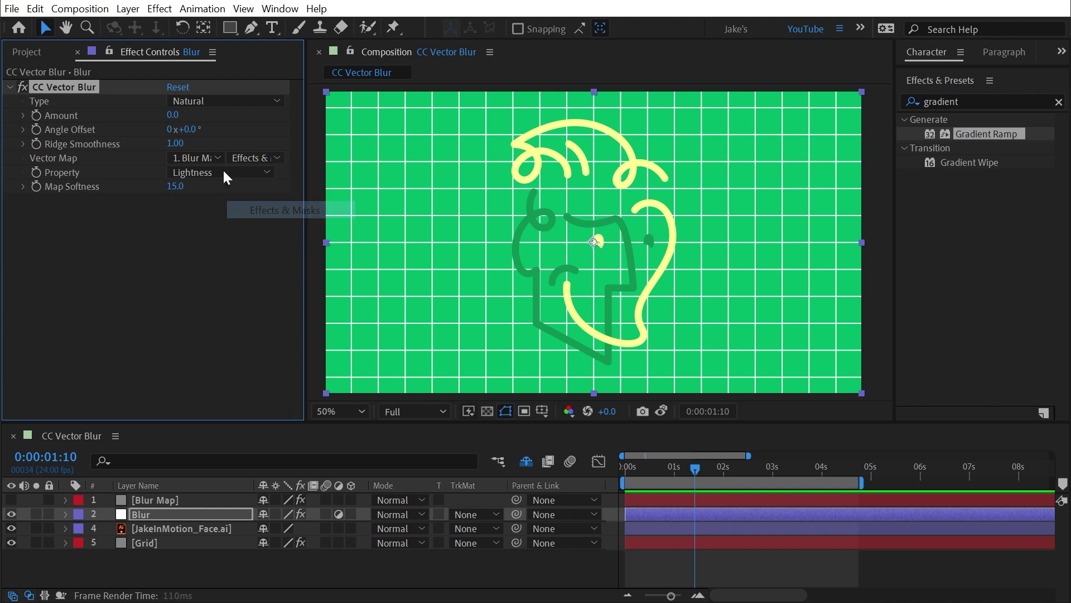
Set the CC Vector Blur Amount on the Blur layer to 117
{"action": "left_click", "coordinate": [143, 498]}
{"action": "left_click", "coordinate": [159, 516]}
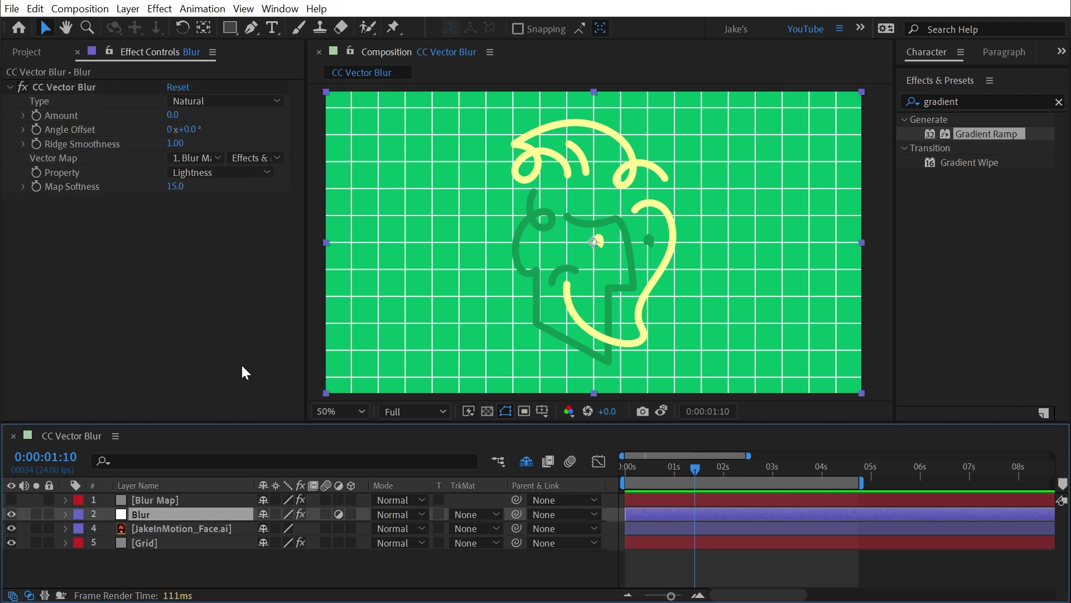
{"action": "left_click_drag", "start_coordinate": [173, 115], "coordinate": [263, 105]}
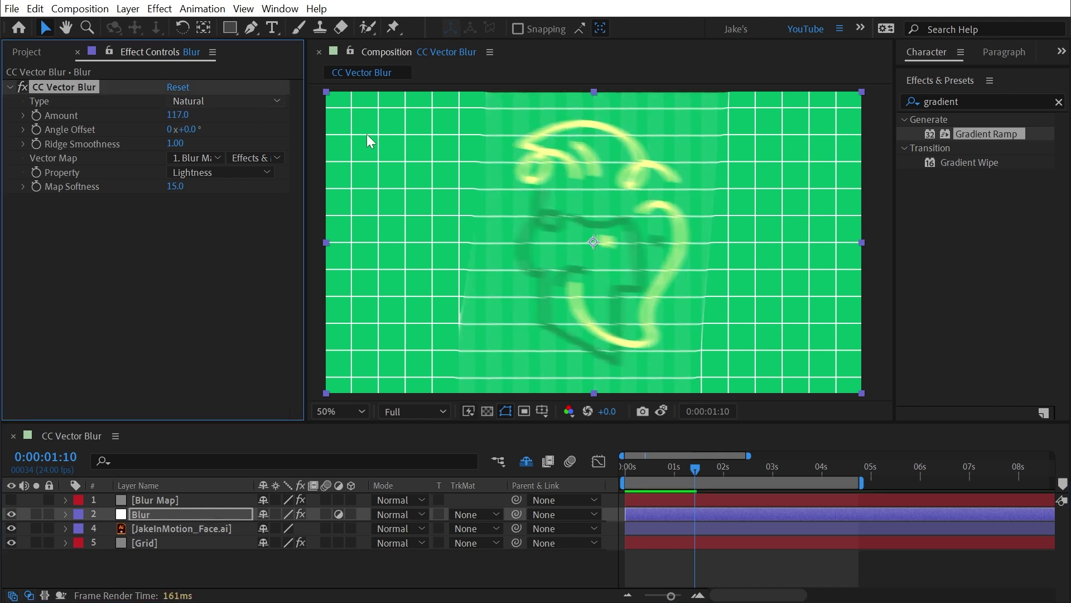
Reposition the hidden Blur Map's gradient to start at about 800, 282 and end at about 952, 806
{"action": "left_click", "coordinate": [11, 499]}
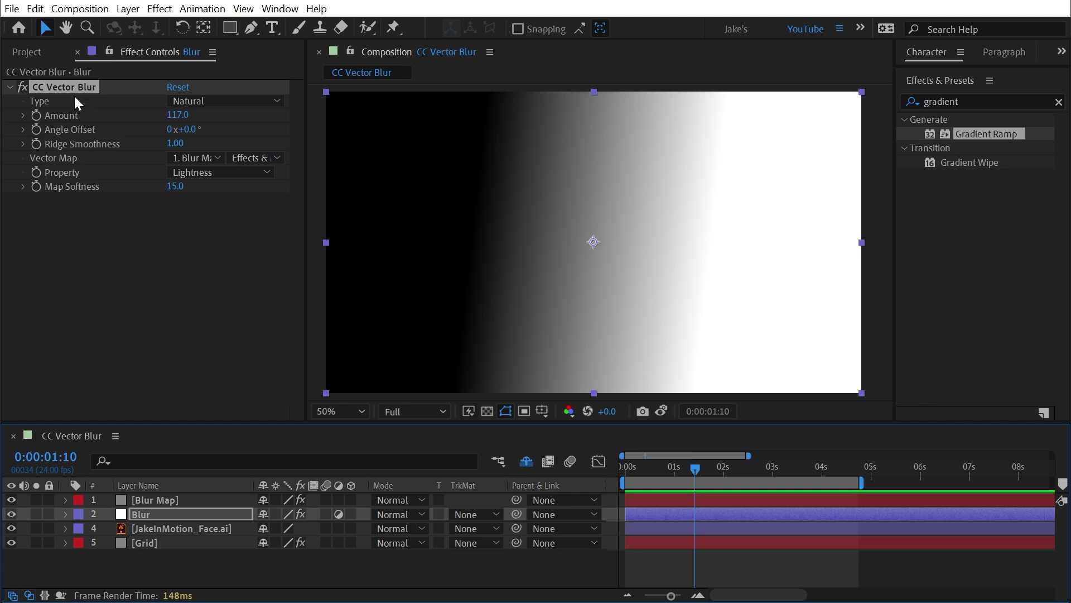
{"action": "left_click", "coordinate": [697, 275]}
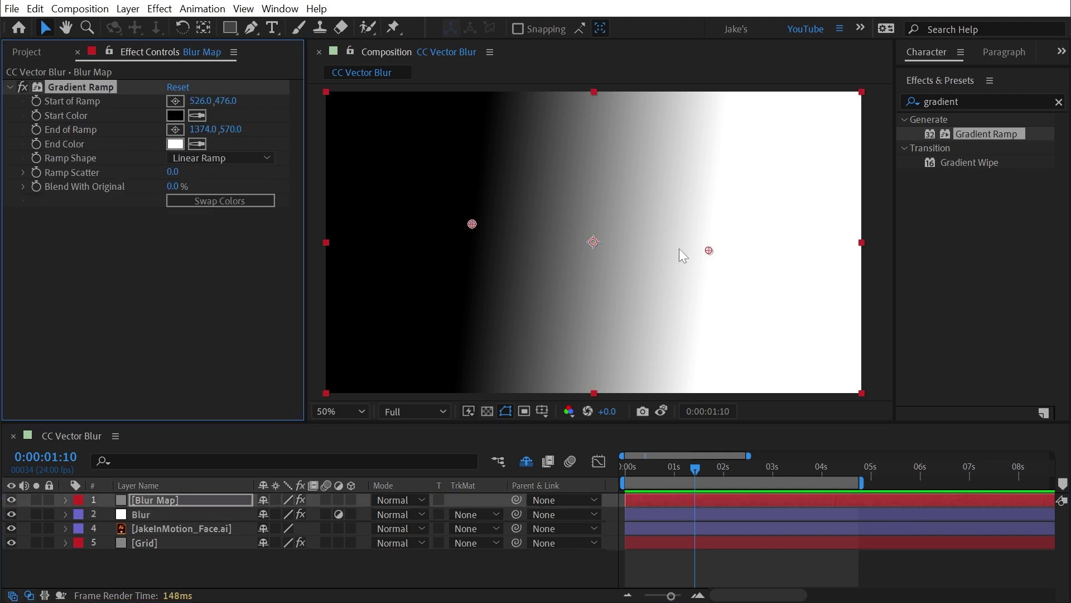
{"action": "left_click", "coordinate": [11, 500]}
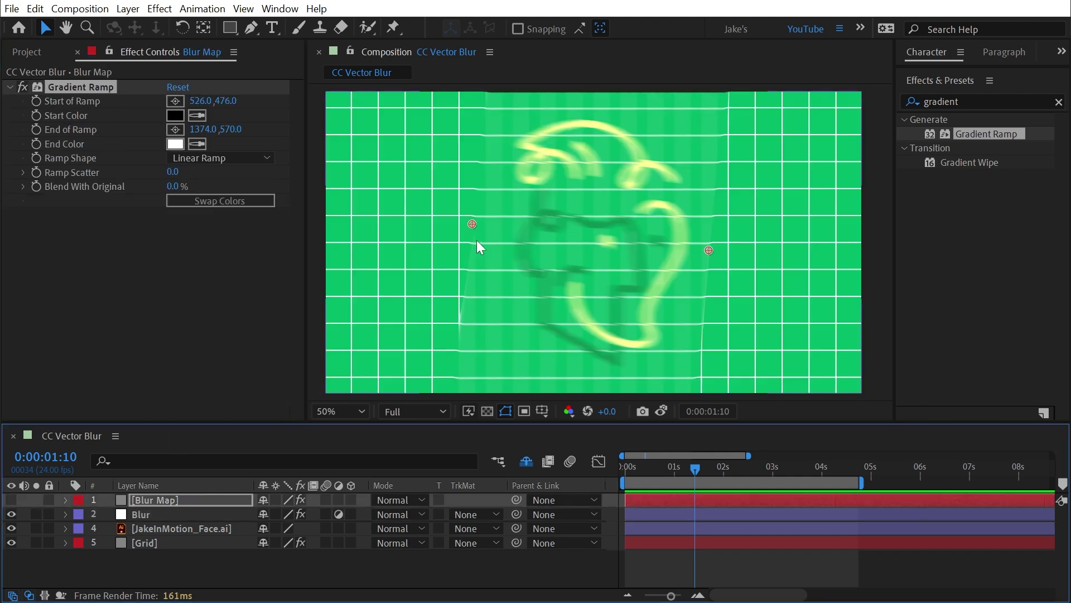
{"action": "left_click_drag", "start_coordinate": [473, 224], "coordinate": [540, 253]}
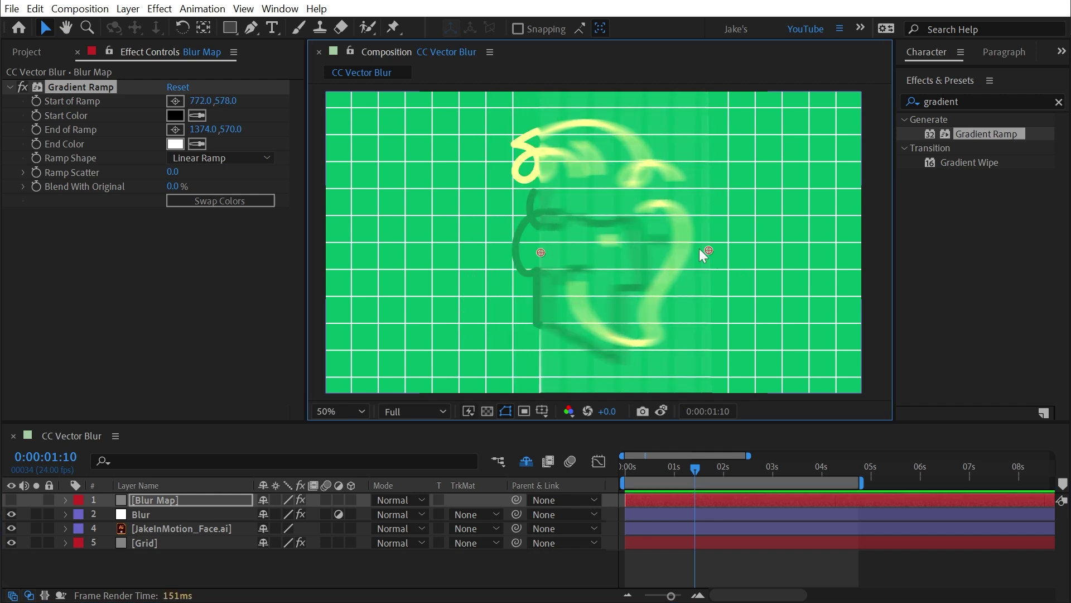
{"action": "left_click_drag", "start_coordinate": [706, 250], "coordinate": [591, 316]}
{"action": "left_click_drag", "start_coordinate": [546, 253], "coordinate": [547, 170]}
{"action": "key", "text": "period"}
{"action": "key", "text": "comma"}
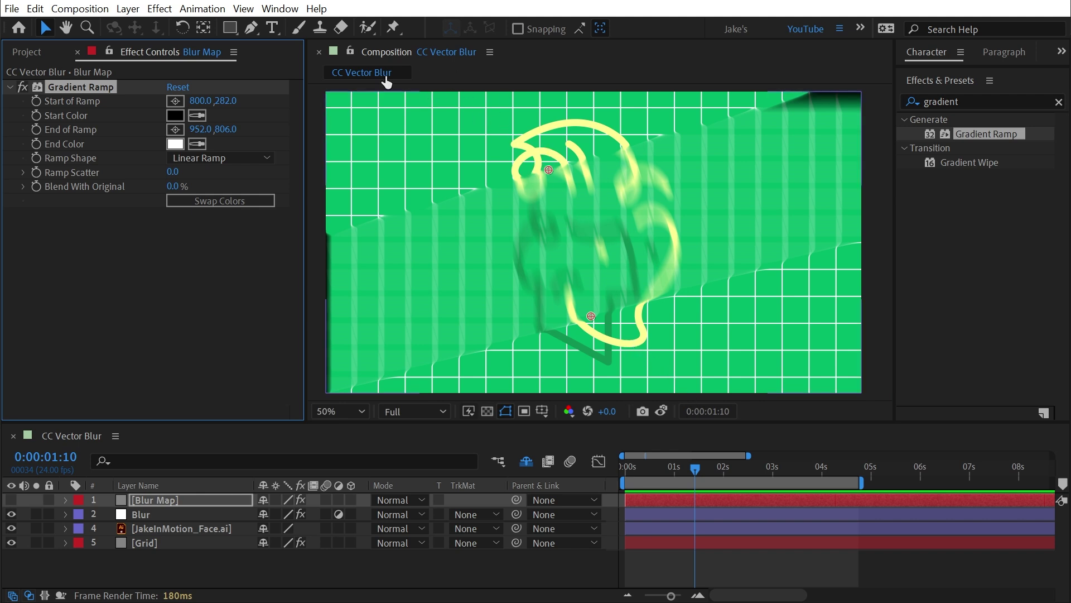
Preview the Blur Map gradient, try grey 575757 as its Start Color, and return it to black
{"action": "left_click", "coordinate": [11, 500]}
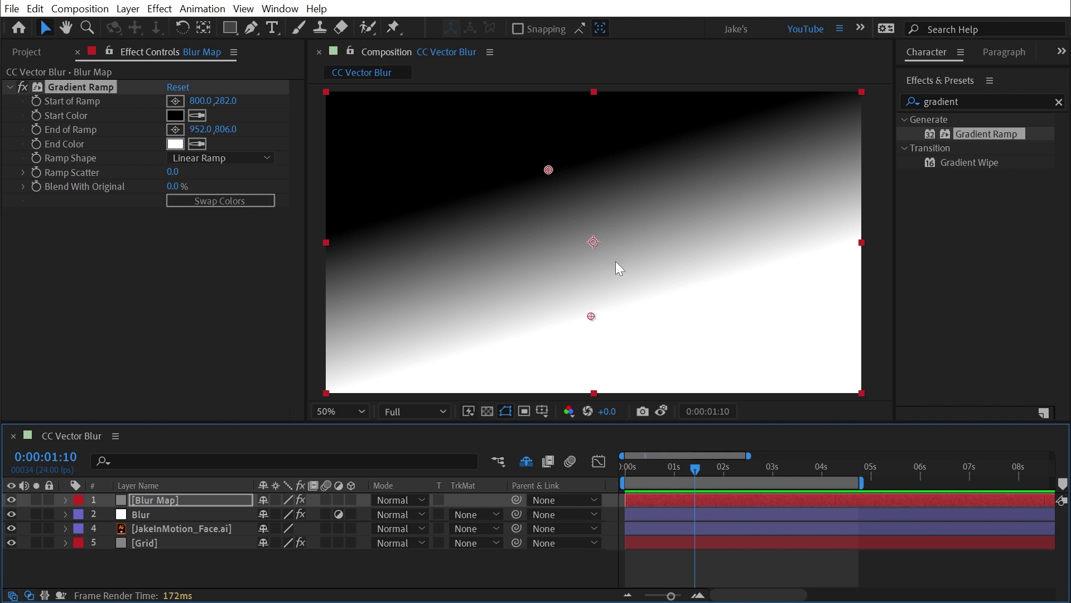
{"action": "left_click", "coordinate": [11, 500]}
{"action": "left_click", "coordinate": [174, 115]}
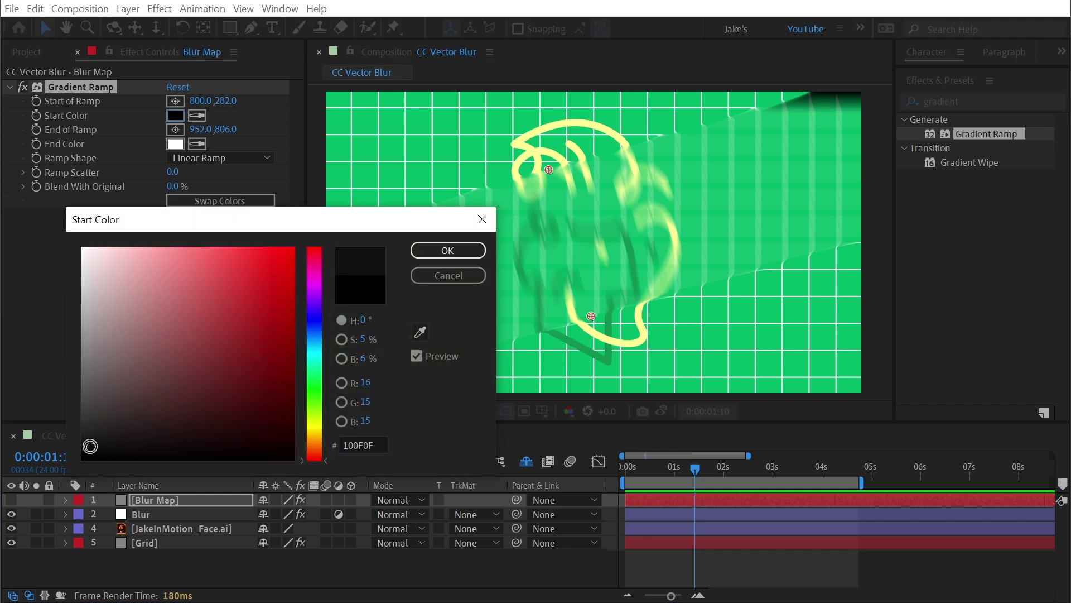
{"action": "mouse_move", "coordinate": [88, 443]}
{"action": "left_mouse_down"}
{"action": "mouse_move", "coordinate": [72, 371]}
{"action": "mouse_move", "coordinate": [79, 279]}
{"action": "mouse_move", "coordinate": [82, 387]}
{"action": "left_mouse_up"}
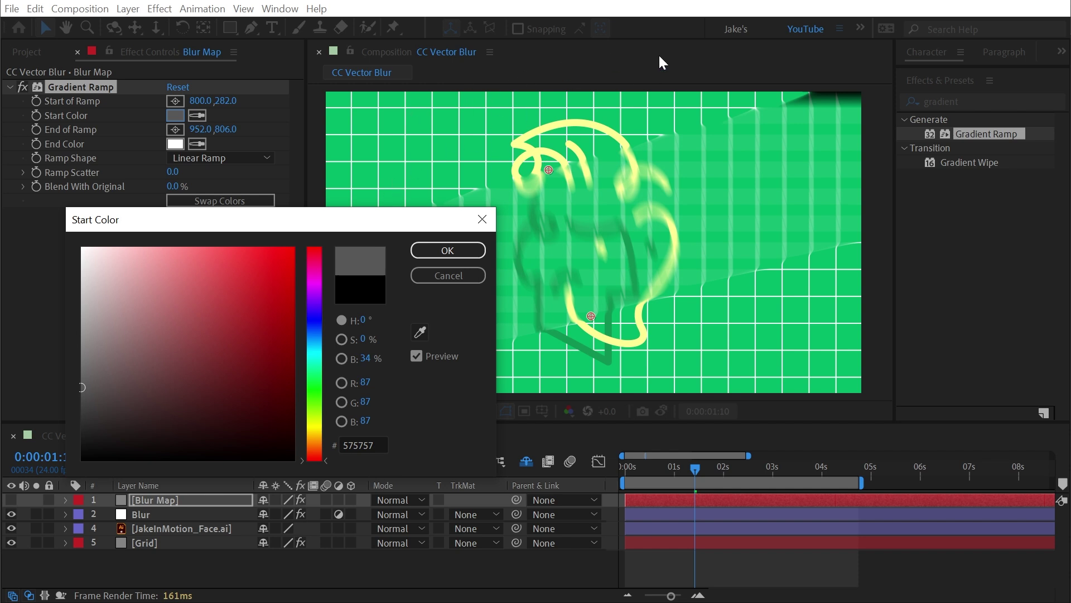
{"action": "mouse_move", "coordinate": [89, 385]}
{"action": "left_mouse_down"}
{"action": "mouse_move", "coordinate": [78, 250]}
{"action": "mouse_move", "coordinate": [81, 314]}
{"action": "mouse_move", "coordinate": [77, 255]}
{"action": "mouse_move", "coordinate": [47, 463]}
{"action": "left_mouse_up"}
{"action": "key", "text": "Return"}
Set the CC Vector Blur Angle Offset on the Blur layer to 90°
{"action": "scroll", "coordinate": [565, 207], "scroll_direction": "up", "scroll_amount": 1}
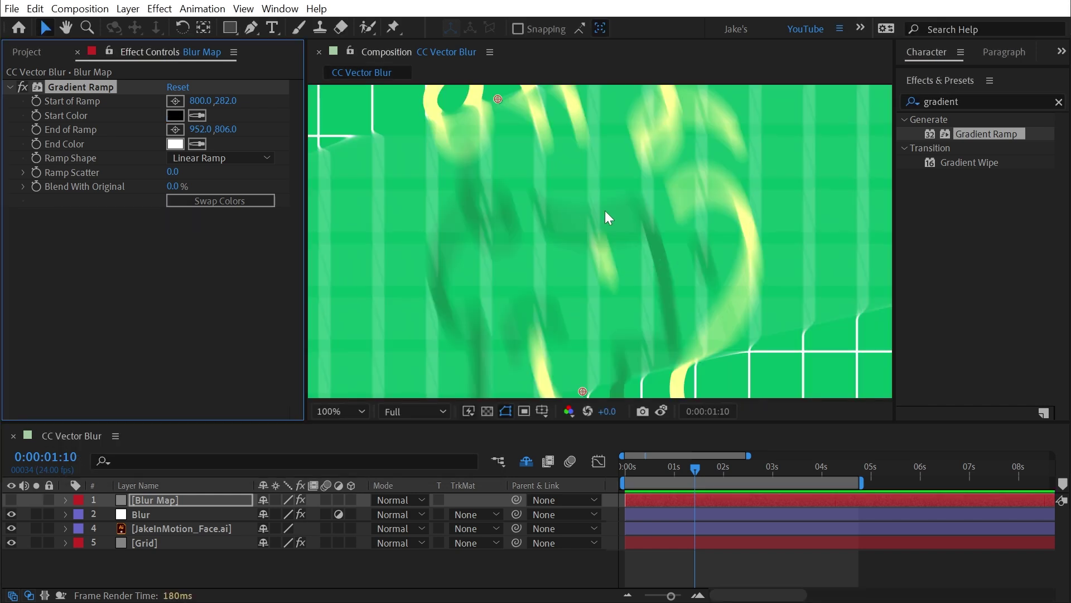
{"action": "left_click_drag", "start_coordinate": [595, 178], "coordinate": [600, 225]}
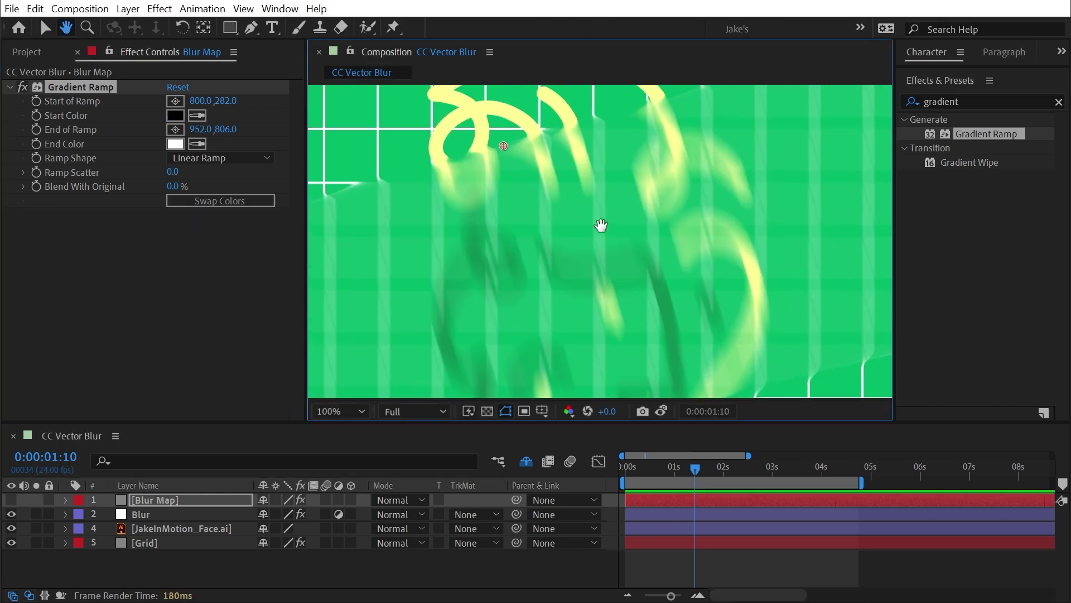
{"action": "left_click", "coordinate": [148, 514]}
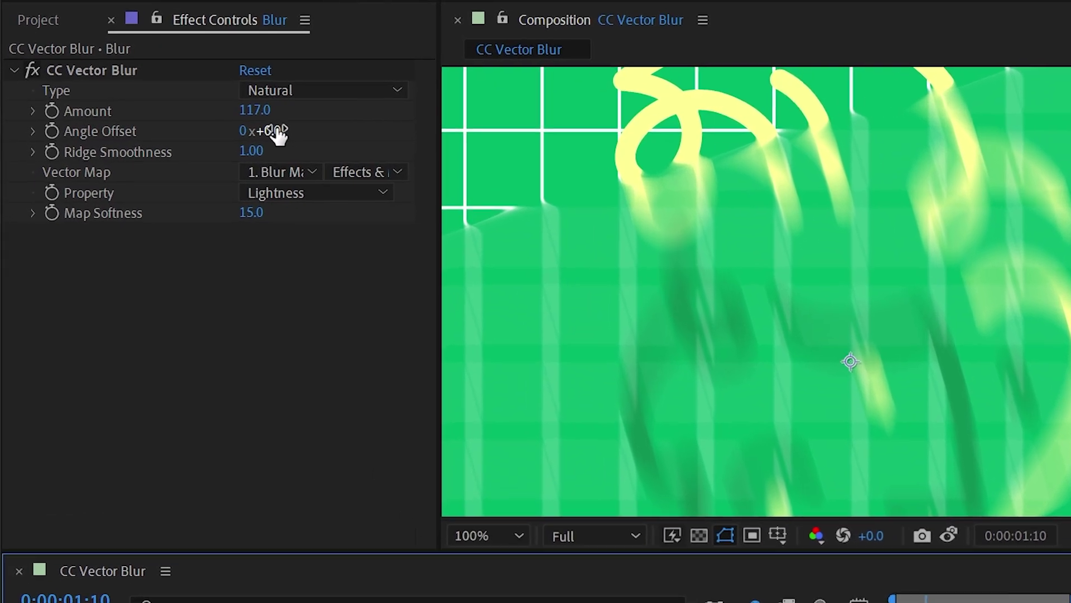
{"action": "left_click_drag", "start_coordinate": [191, 129], "coordinate": [210, 126]}
{"action": "mouse_move", "coordinate": [306, 126]}
{"action": "left_mouse_down"}
{"action": "mouse_move", "coordinate": [416, 116]}
{"action": "mouse_move", "coordinate": [287, 119]}
{"action": "left_mouse_up"}
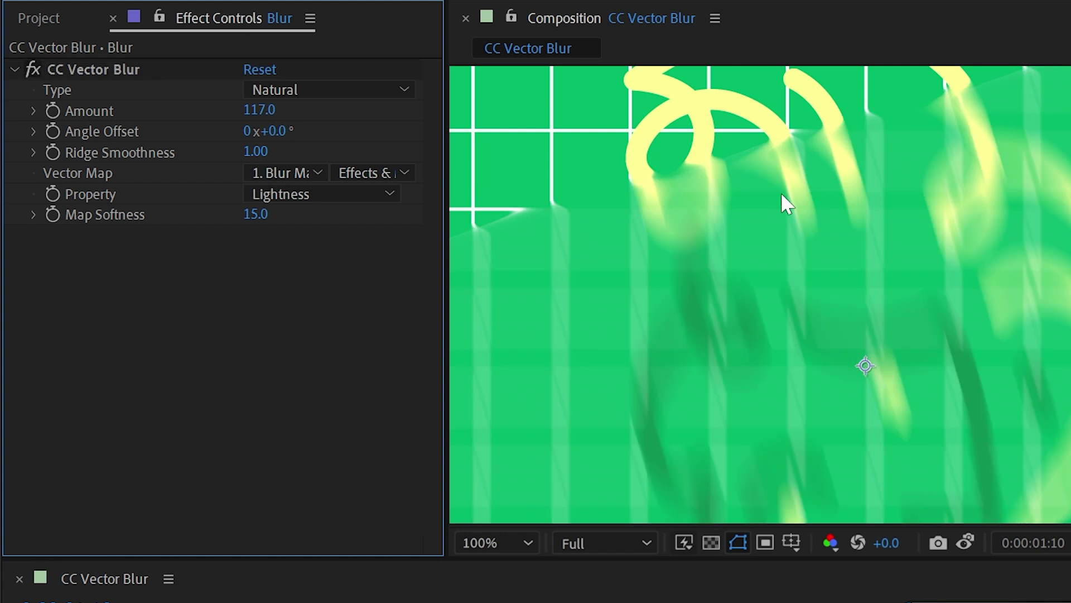
{"action": "left_click_drag", "start_coordinate": [273, 131], "coordinate": [309, 124]}
{"action": "left_click", "coordinate": [300, 129]}
{"action": "type", "text": "90"}
{"action": "key", "text": "Return"}
{"action": "scroll", "coordinate": [873, 299], "scroll_direction": "down", "scroll_amount": 2}
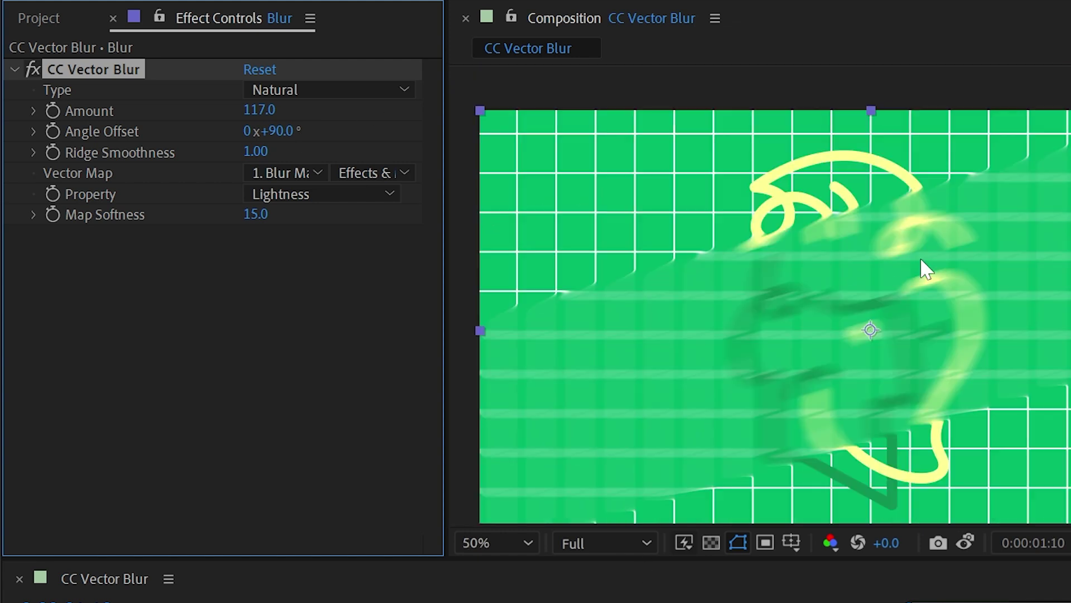
Set the CC Vector Blur Angle Offset on the Blur layer to 0°
{"action": "scroll", "coordinate": [895, 308], "scroll_direction": "up", "scroll_amount": 2}
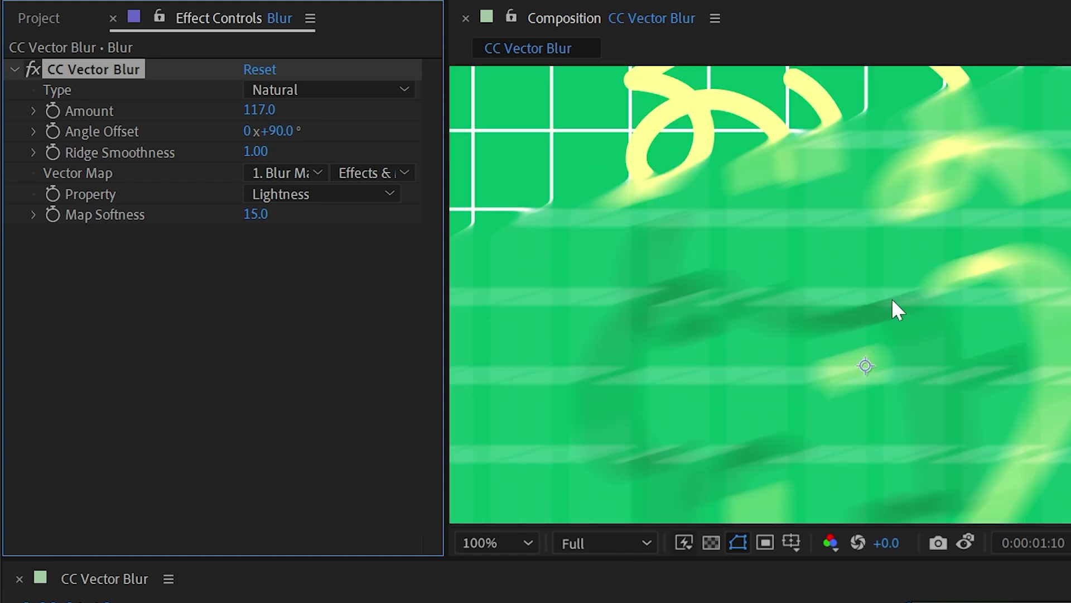
{"action": "left_click", "coordinate": [279, 131]}
{"action": "type", "text": "0"}
{"action": "key", "text": "Return"}
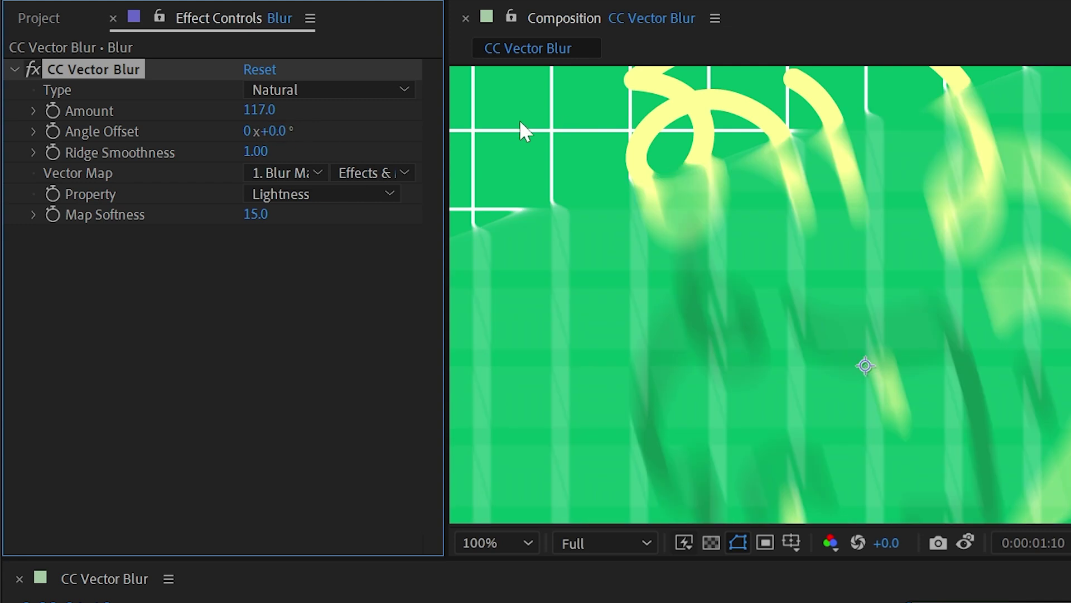
Try a CC Vector Blur Ridge Smoothness of 0.00 while viewing the blurred grid lines closely, and return it to 1.00
{"action": "mouse_move", "coordinate": [266, 152]}
{"action": "left_mouse_down"}
{"action": "mouse_move", "coordinate": [230, 152]}
{"action": "mouse_move", "coordinate": [260, 152]}
{"action": "left_mouse_up"}
{"action": "left_click", "coordinate": [285, 153]}
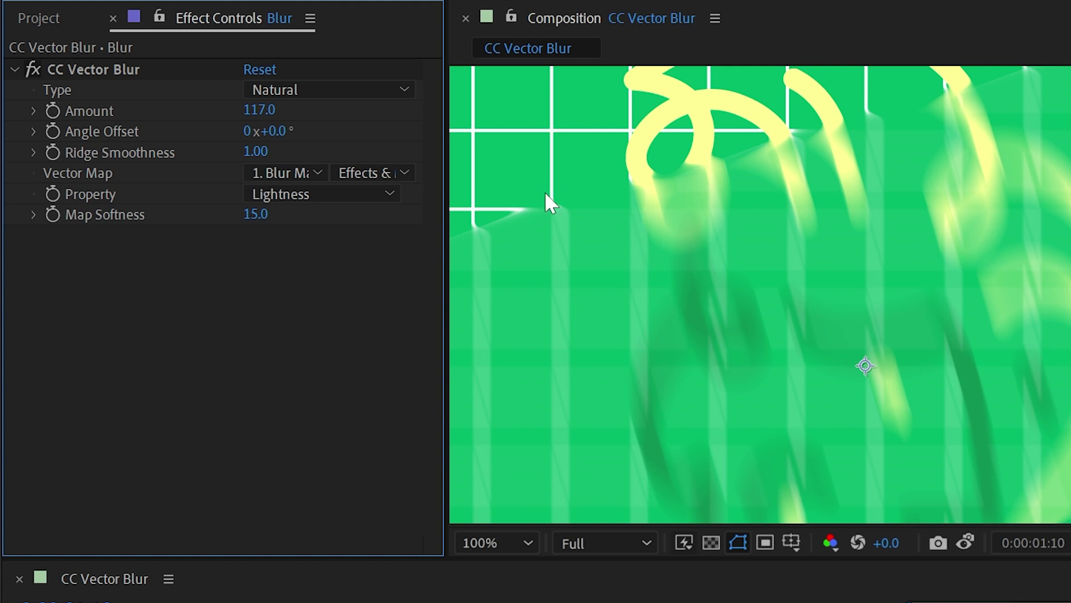
{"action": "scroll", "coordinate": [560, 214], "scroll_direction": "up", "scroll_amount": 1}
{"action": "left_click_drag", "start_coordinate": [577, 157], "coordinate": [866, 270]}
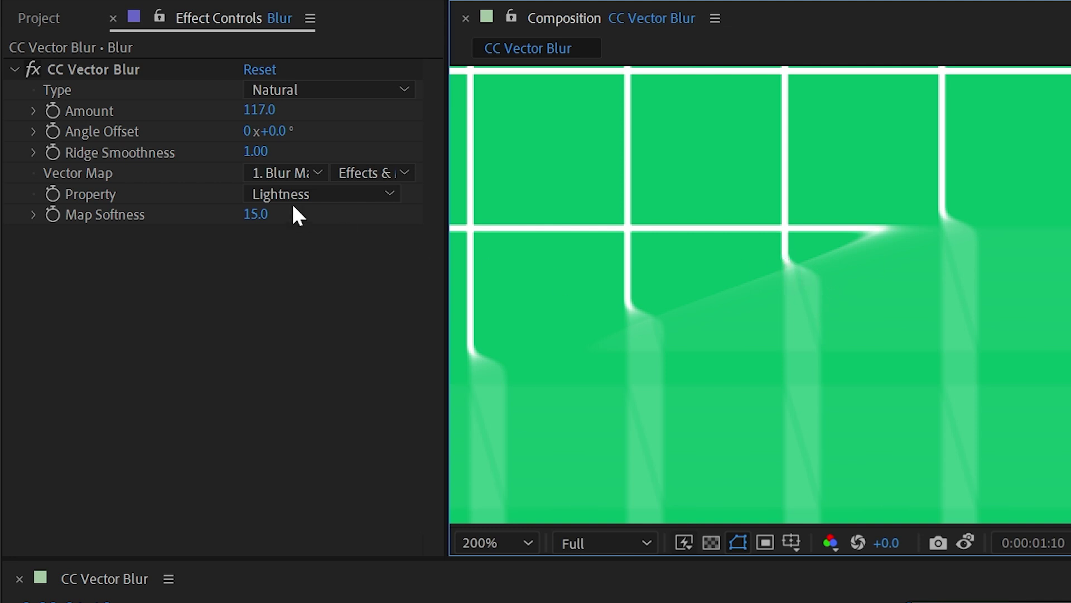
{"action": "left_click_drag", "start_coordinate": [257, 151], "coordinate": [184, 151]}
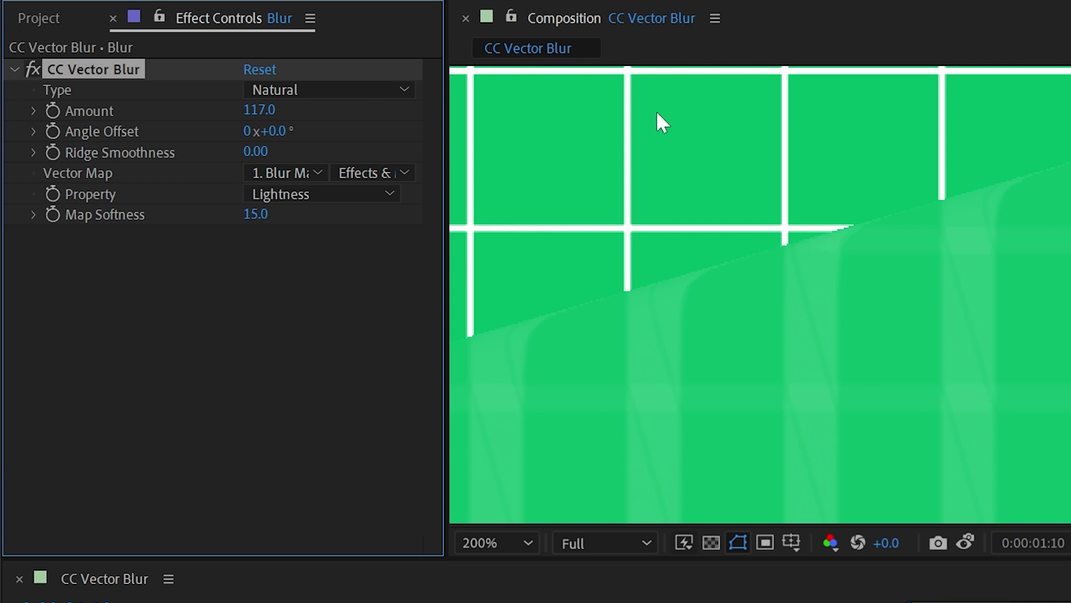
{"action": "left_click_drag", "start_coordinate": [245, 151], "coordinate": [253, 161]}
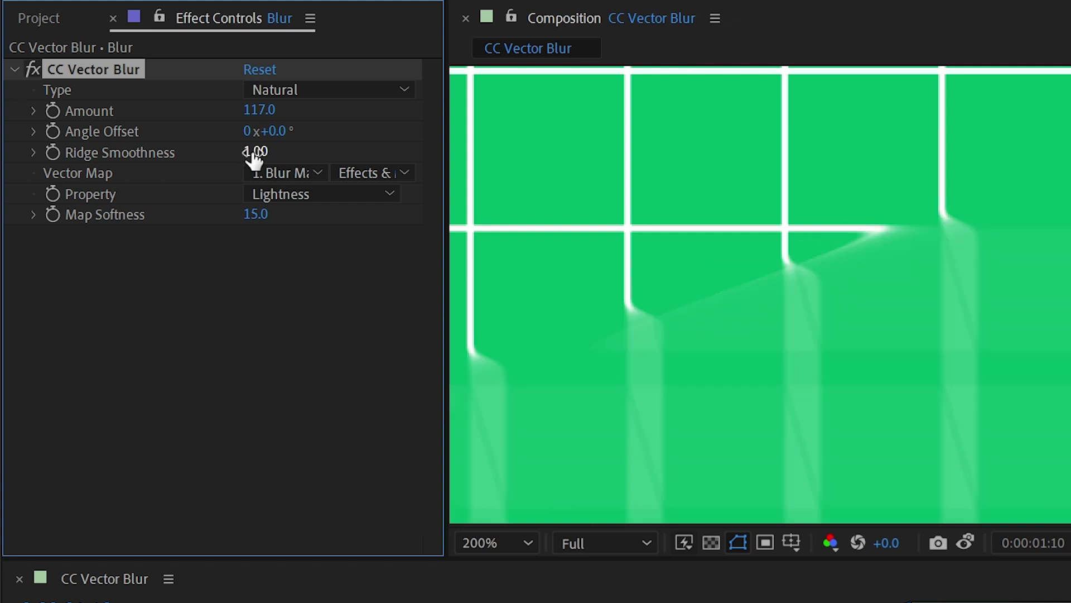
Switch the CC Vector Blur Type from Natural to Constant Length
{"action": "left_click", "coordinate": [282, 90]}
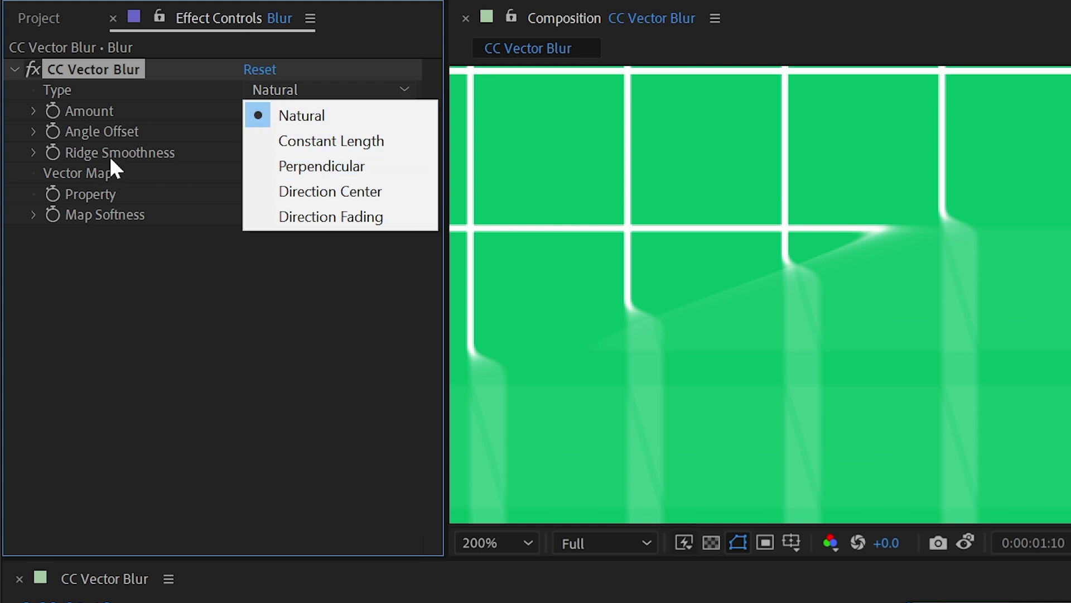
{"action": "left_click", "coordinate": [326, 141]}
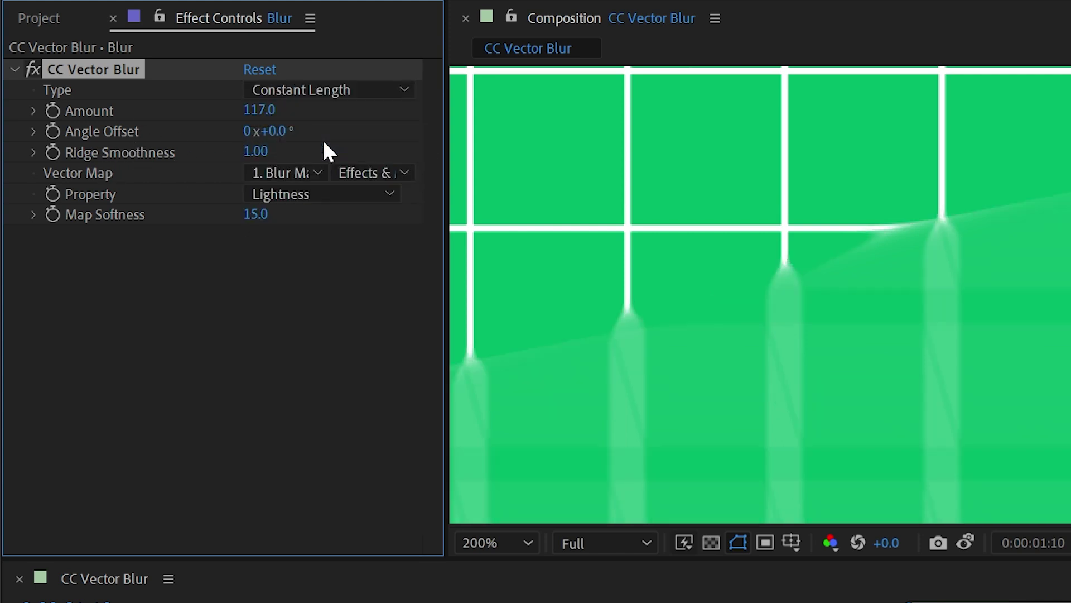
{"action": "left_click", "coordinate": [313, 90]}
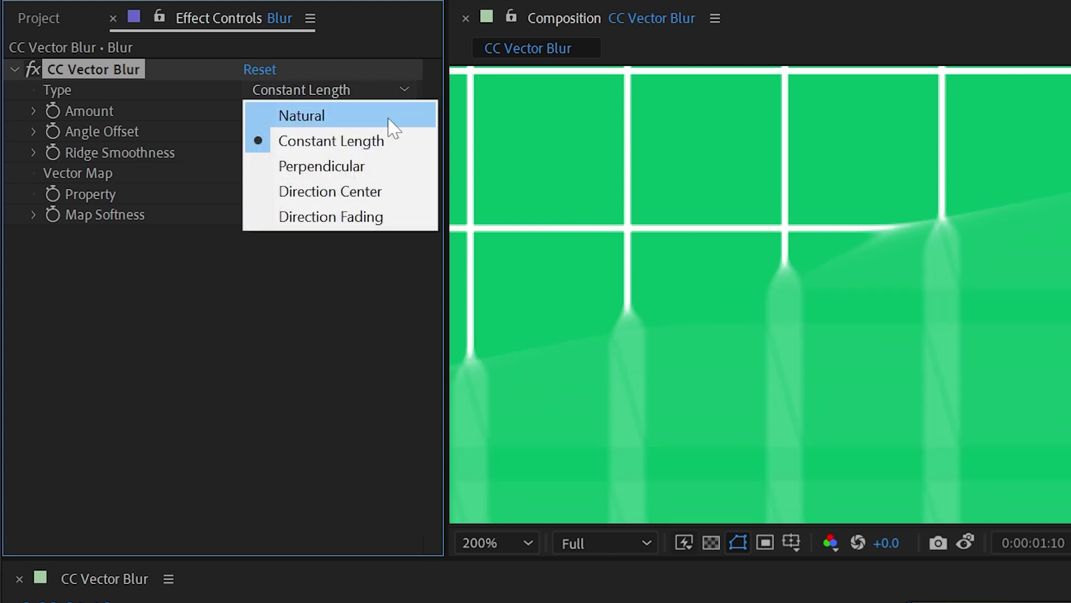
{"action": "left_click", "coordinate": [219, 103]}
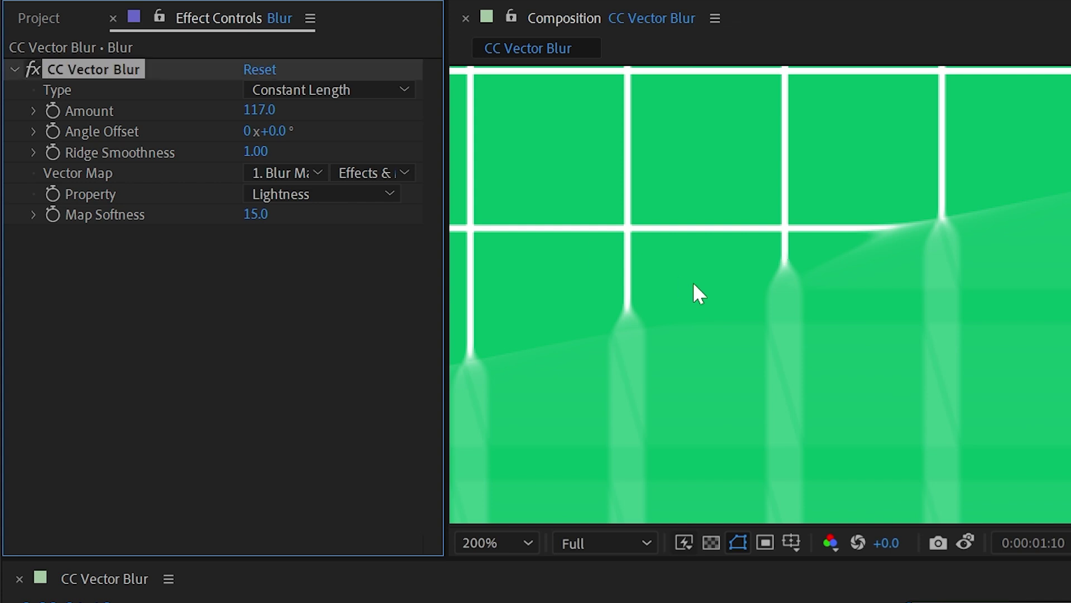
Set the Ridge Smoothness to 1.10 and switch the blur Type back to Natural
{"action": "mouse_move", "coordinate": [262, 155]}
{"action": "left_mouse_down"}
{"action": "mouse_move", "coordinate": [239, 150]}
{"action": "mouse_move", "coordinate": [256, 151]}
{"action": "left_mouse_up"}
{"action": "left_click", "coordinate": [360, 90]}
{"action": "left_click", "coordinate": [366, 114]}
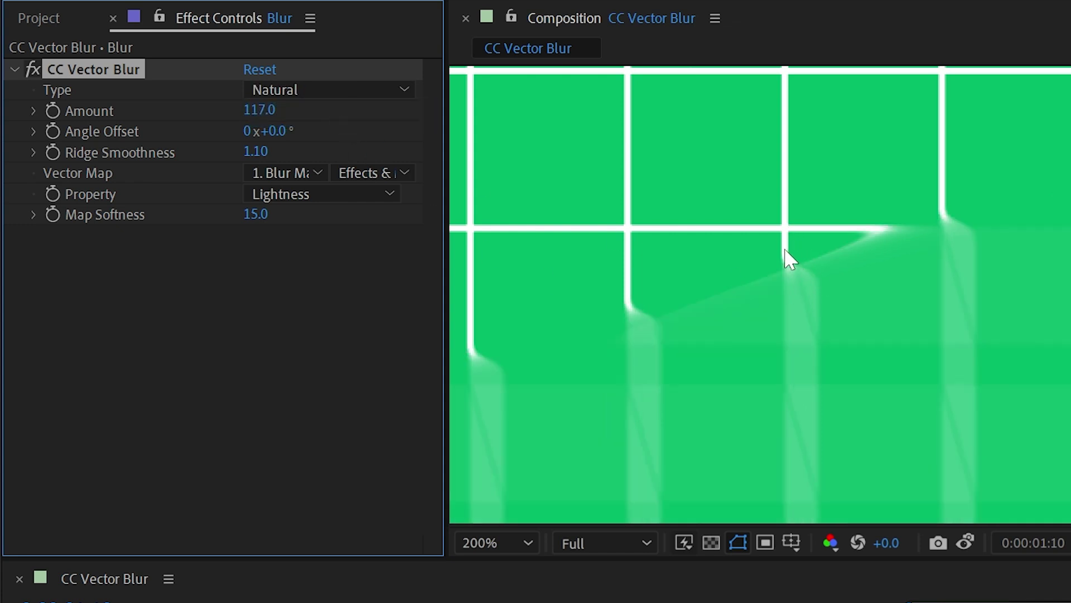
Switch the blur Type to Perpendicular and try an Angle Offset of 90°
{"action": "left_click", "coordinate": [329, 89]}
{"action": "left_click", "coordinate": [330, 172]}
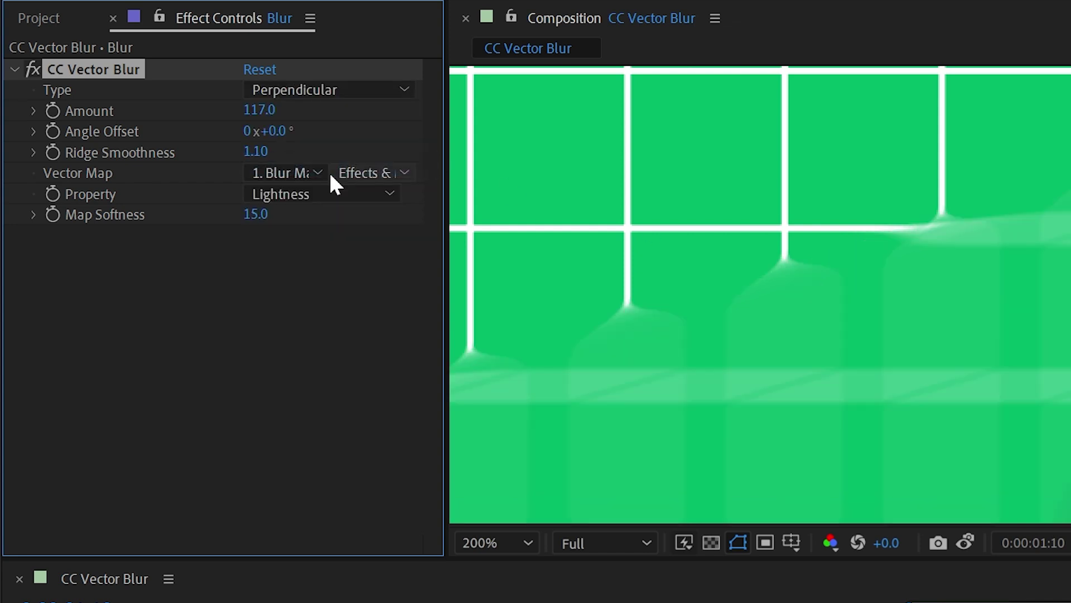
{"action": "scroll", "coordinate": [773, 286], "scroll_direction": "down", "scroll_amount": 1}
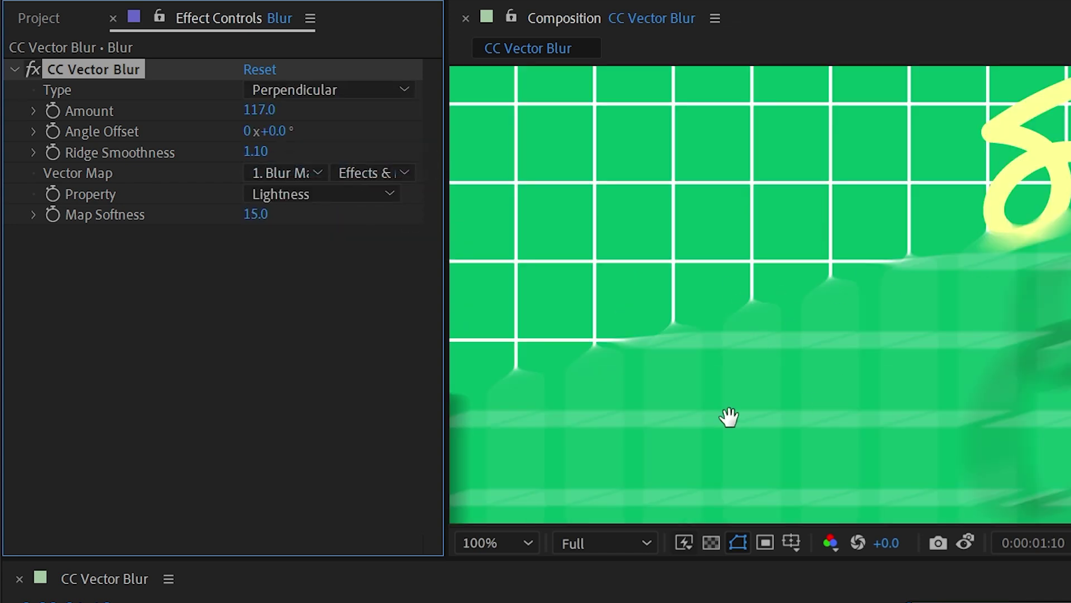
{"action": "left_click_drag", "start_coordinate": [727, 419], "coordinate": [602, 230]}
{"action": "left_click", "coordinate": [274, 131]}
{"action": "type", "text": "90"}
{"action": "key", "text": "Return"}
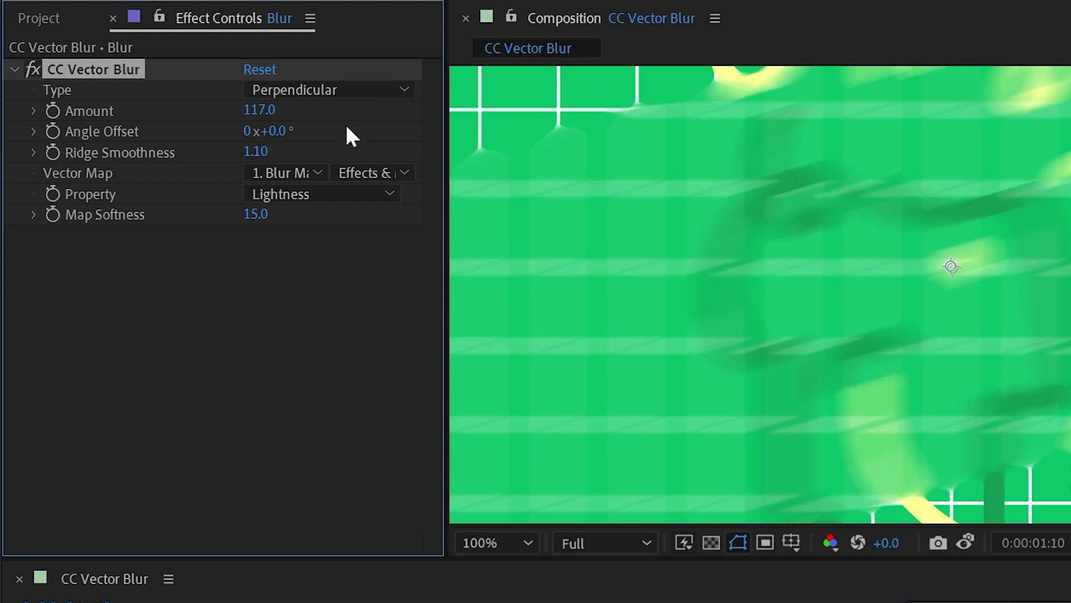
Switch the blur Type to Direction Center and reset its Revolutions to 1.00
{"action": "left_click", "coordinate": [308, 89]}
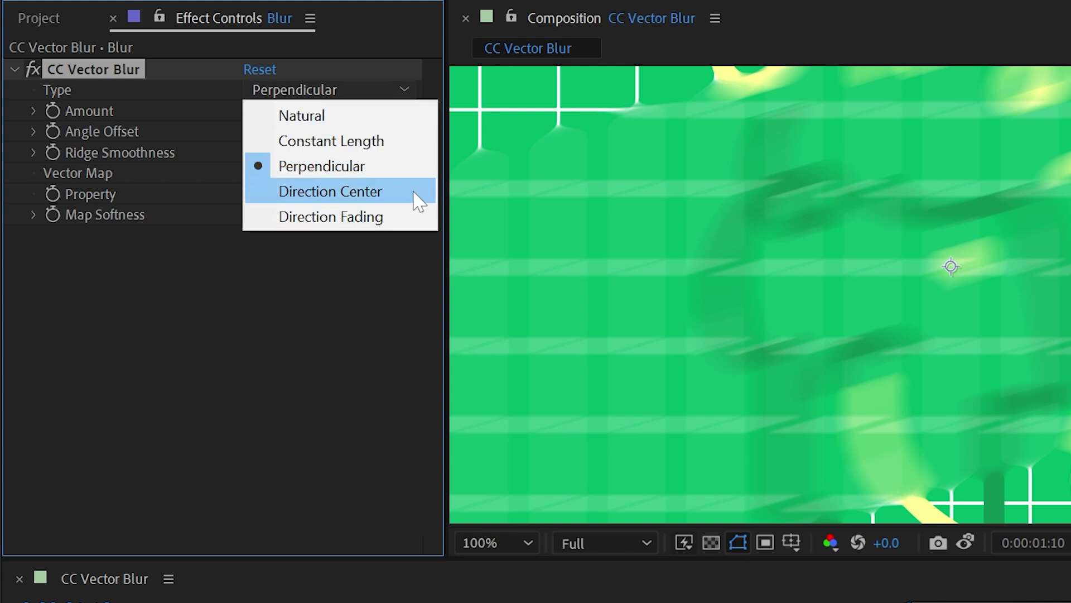
{"action": "left_click", "coordinate": [376, 194]}
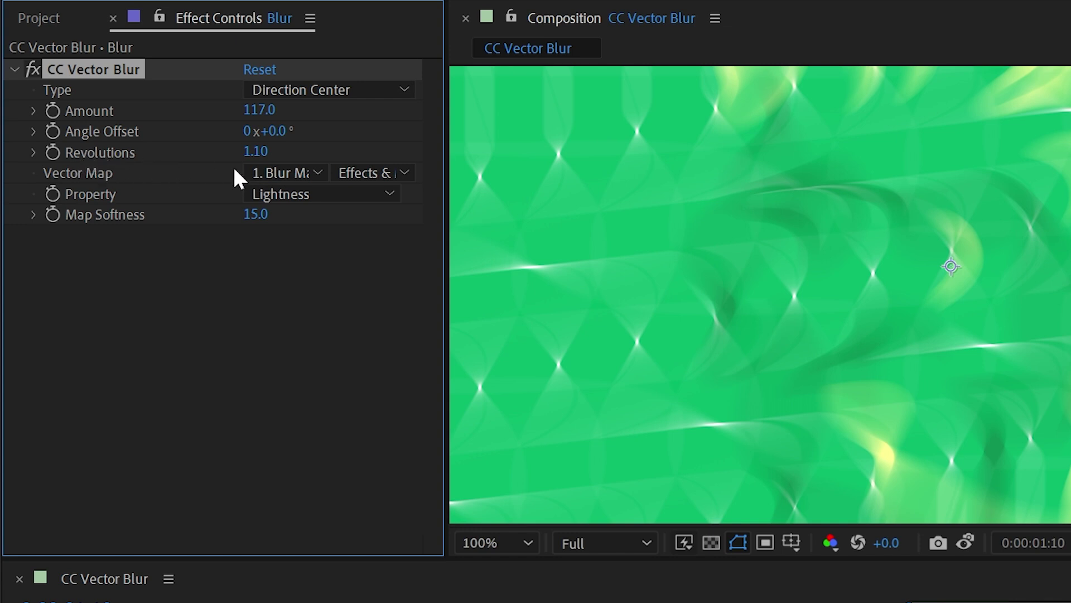
{"action": "right_click", "coordinate": [111, 147]}
{"action": "left_click", "coordinate": [206, 354]}
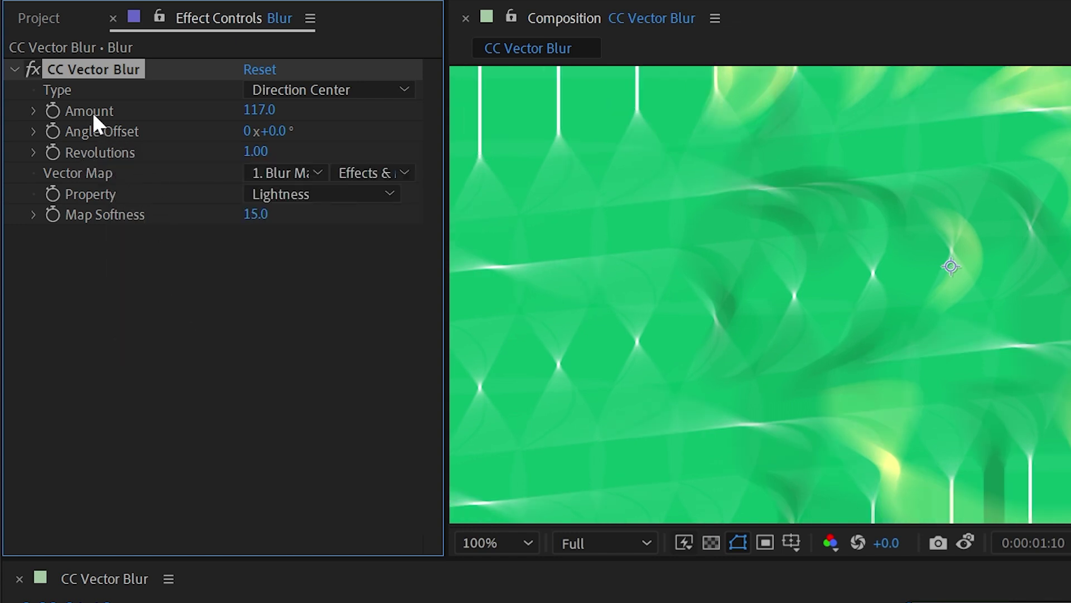
Lower the CC Vector Blur Amount to 51, checking the blurred artwork up close and as a whole
{"action": "left_click_drag", "start_coordinate": [252, 110], "coordinate": [151, 114]}
{"action": "left_click_drag", "start_coordinate": [665, 179], "coordinate": [813, 357]}
{"action": "mouse_move", "coordinate": [244, 110]}
{"action": "left_mouse_down"}
{"action": "mouse_move", "coordinate": [289, 110]}
{"action": "mouse_move", "coordinate": [192, 105]}
{"action": "mouse_move", "coordinate": [248, 106]}
{"action": "left_mouse_up"}
{"action": "scroll", "coordinate": [937, 323], "scroll_direction": "down", "scroll_amount": 2}
{"action": "left_click_drag", "start_coordinate": [1021, 314], "coordinate": [904, 216]}
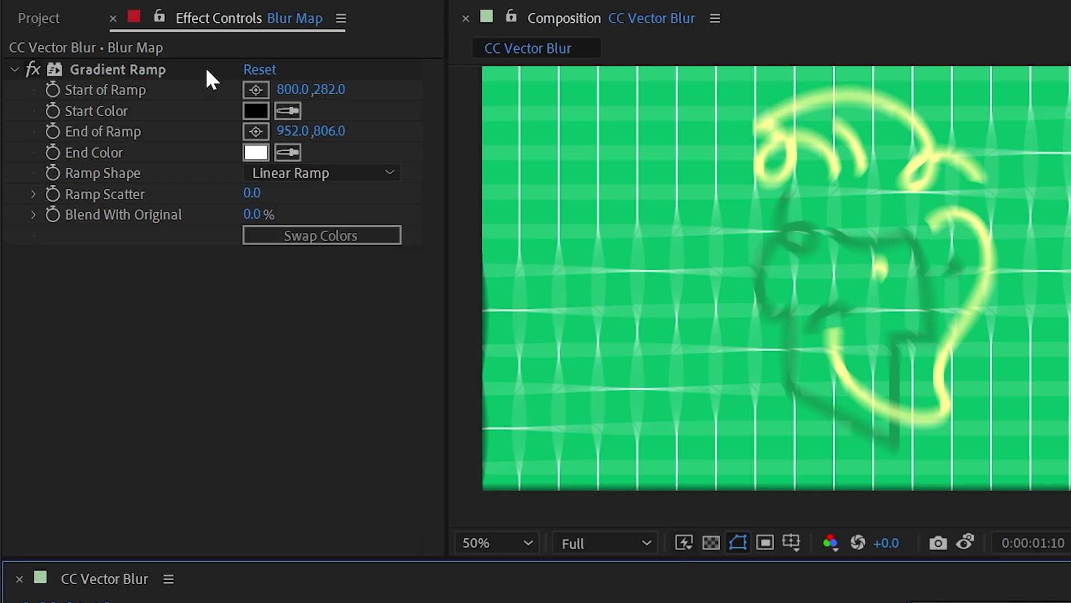
Check the Blur Map's gradient points, then try a different Angle Offset on the Blur layer and undo it
{"action": "left_click", "coordinate": [155, 69]}
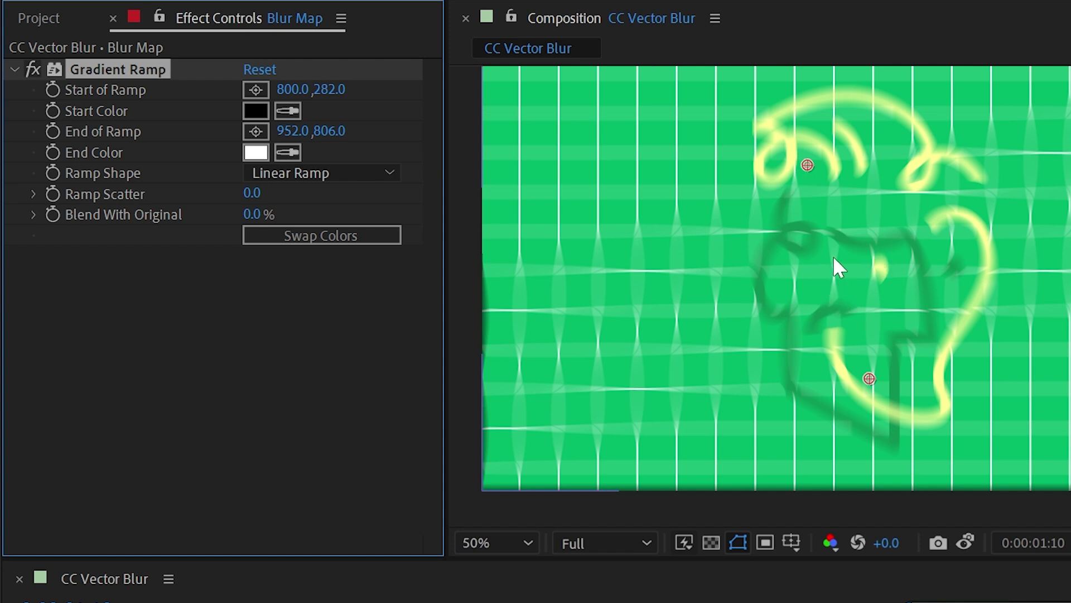
{"action": "key", "text": "ctrl+Up"}
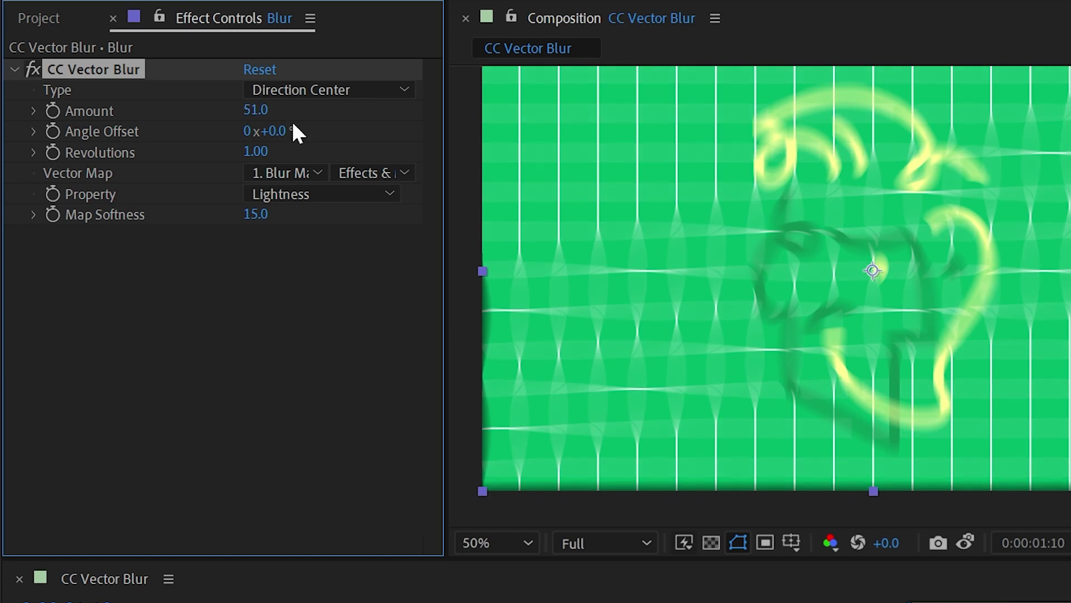
{"action": "left_click_drag", "start_coordinate": [291, 132], "coordinate": [497, 130]}
{"action": "key", "text": "ctrl+z"}
Try CC Vector Blur Revolutions of 4.60, 2 and 0.5, and return the value to 1.00
{"action": "mouse_move", "coordinate": [260, 157]}
{"action": "left_mouse_down"}
{"action": "mouse_move", "coordinate": [290, 153]}
{"action": "mouse_move", "coordinate": [266, 152]}
{"action": "mouse_move", "coordinate": [287, 143]}
{"action": "left_mouse_up"}
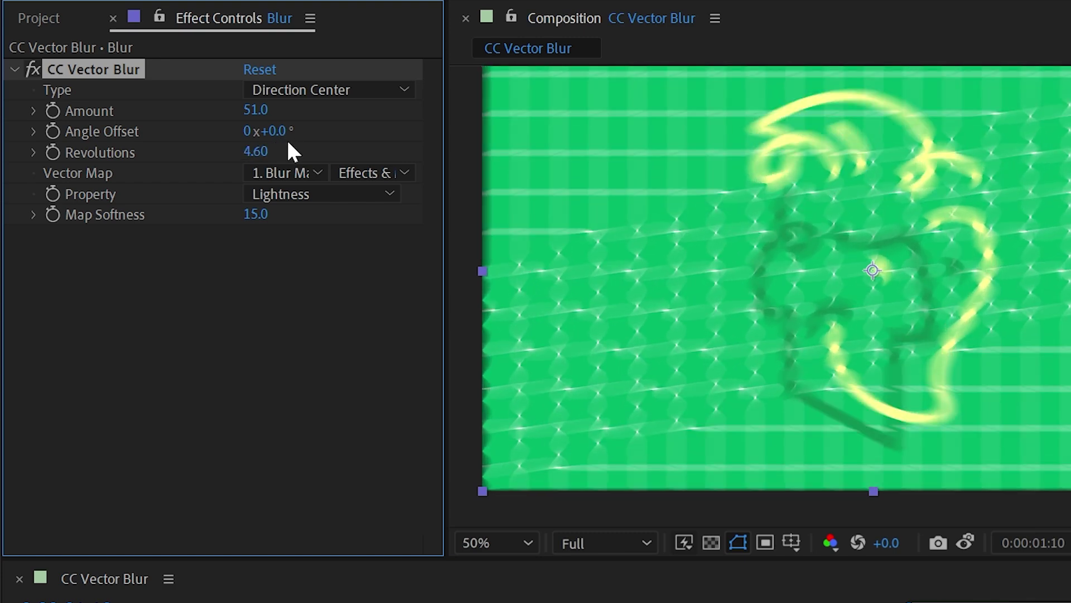
{"action": "left_click", "coordinate": [254, 159]}
{"action": "type", "text": "2"}
{"action": "key", "text": "Return"}
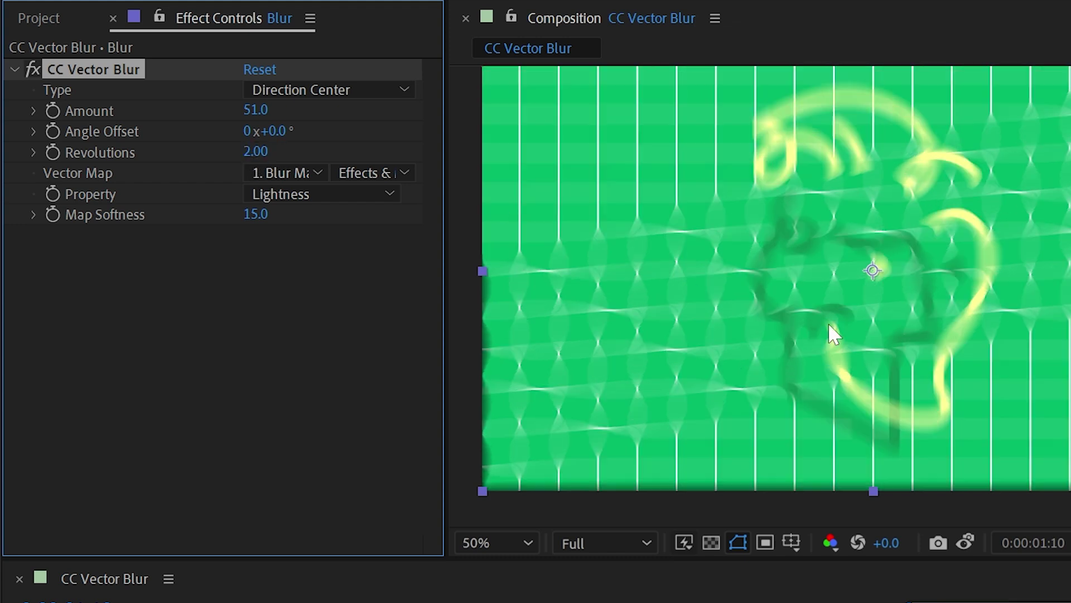
{"action": "left_click", "coordinate": [255, 152]}
{"action": "type", "text": ".5"}
{"action": "key", "text": "Return"}
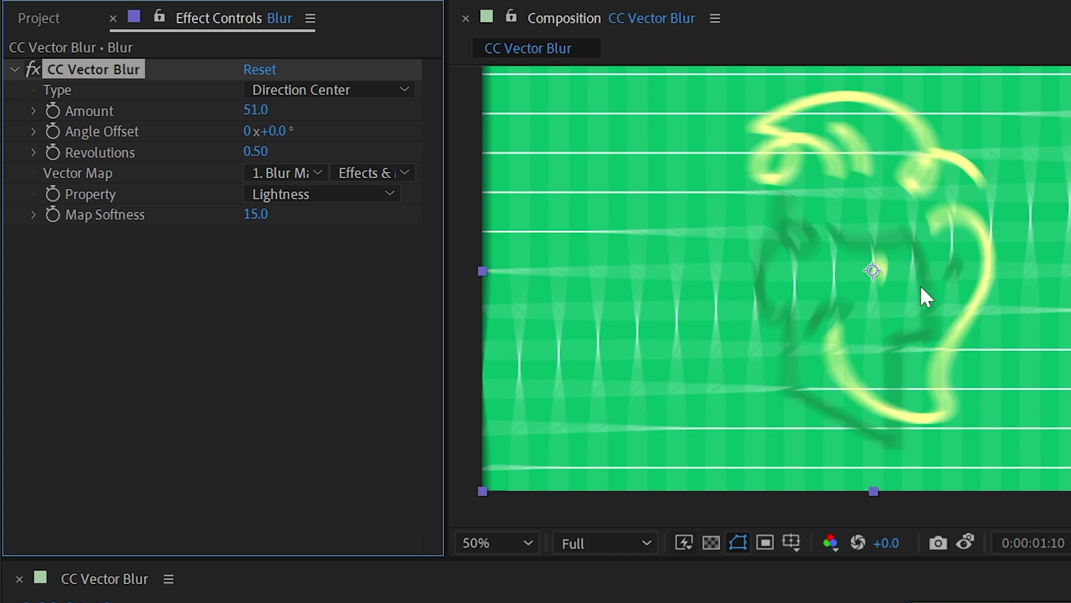
{"action": "left_click_drag", "start_coordinate": [272, 154], "coordinate": [266, 158]}
Switch the blur Type to Direction Fading and raise the Amount to 61 and the Revolutions to 3.30
{"action": "left_click", "coordinate": [335, 89]}
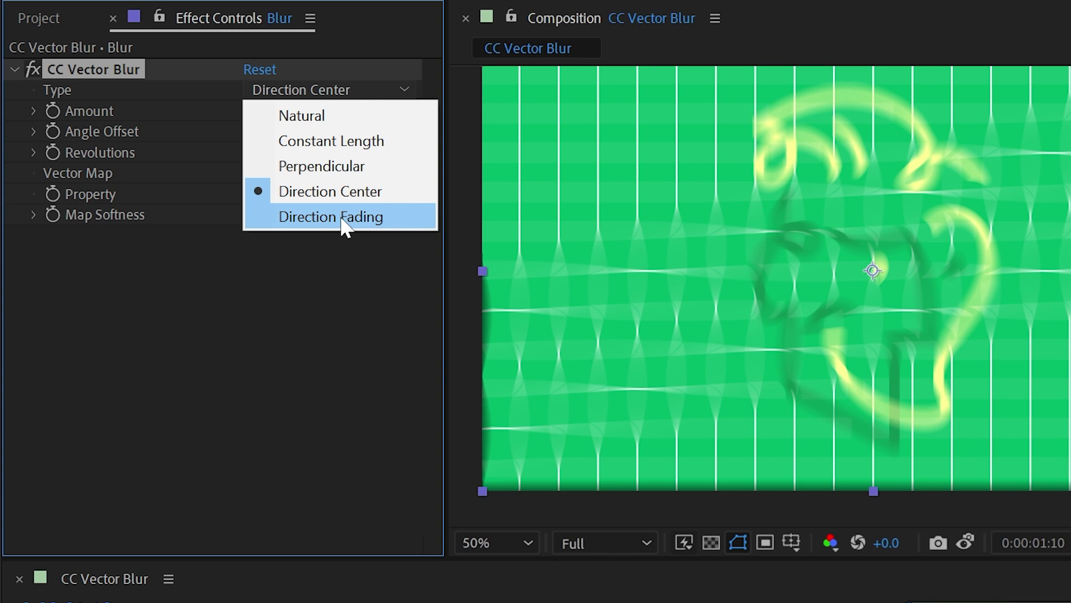
{"action": "left_click", "coordinate": [340, 215]}
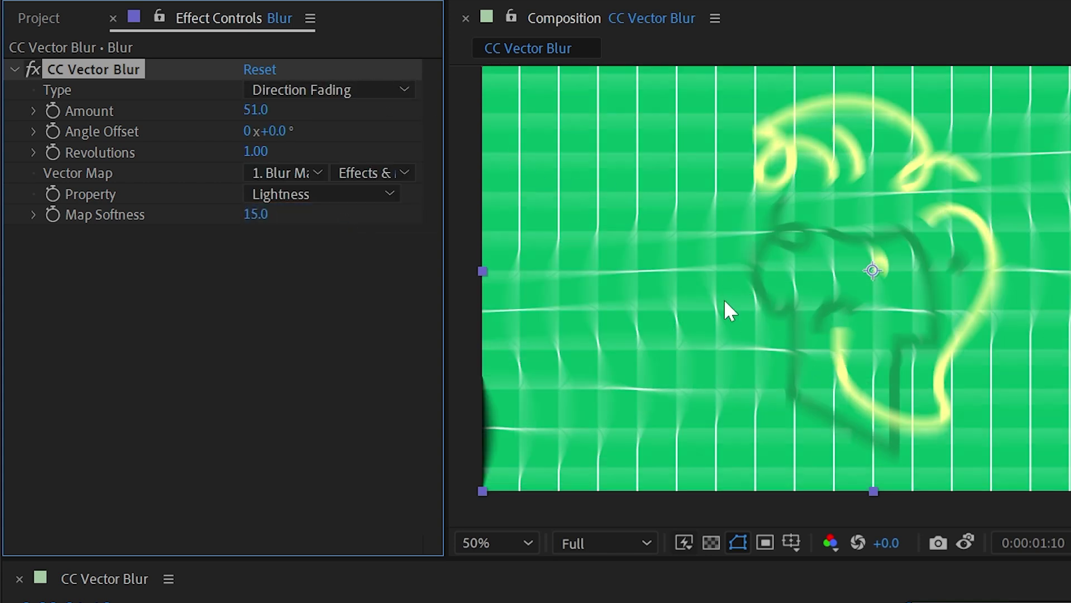
{"action": "left_click_drag", "start_coordinate": [259, 111], "coordinate": [287, 156]}
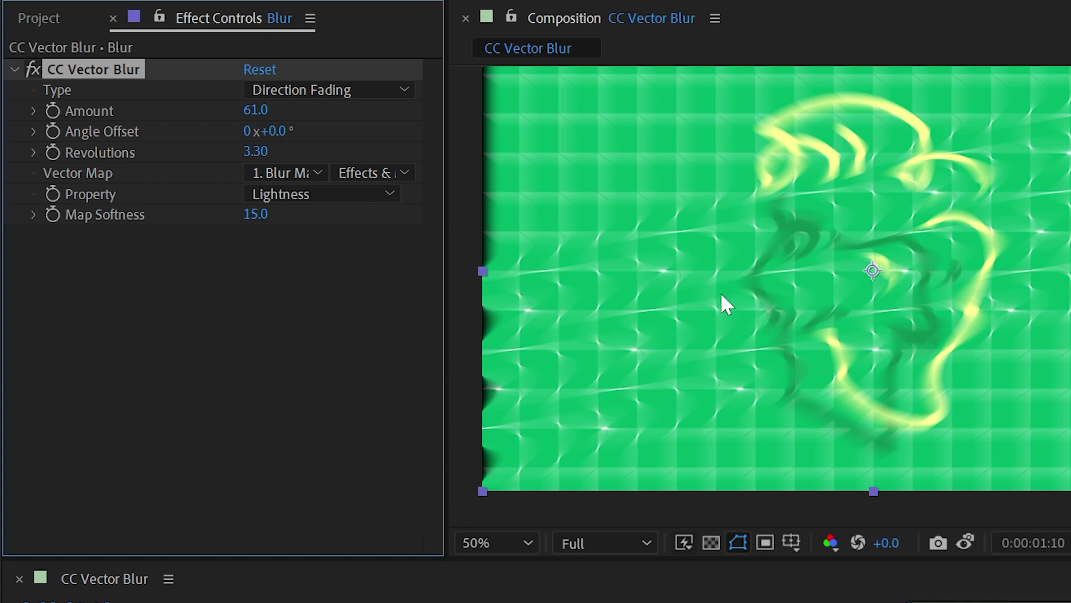
Reset CC Vector Blur, reassign the Blur Map with Effects & Masks as its Vector Map, and set the Amount to 88
{"action": "left_click", "coordinate": [262, 70]}
{"action": "left_click", "coordinate": [286, 174]}
{"action": "left_click", "coordinate": [301, 241]}
{"action": "left_click", "coordinate": [345, 177]}
{"action": "left_click", "coordinate": [424, 257]}
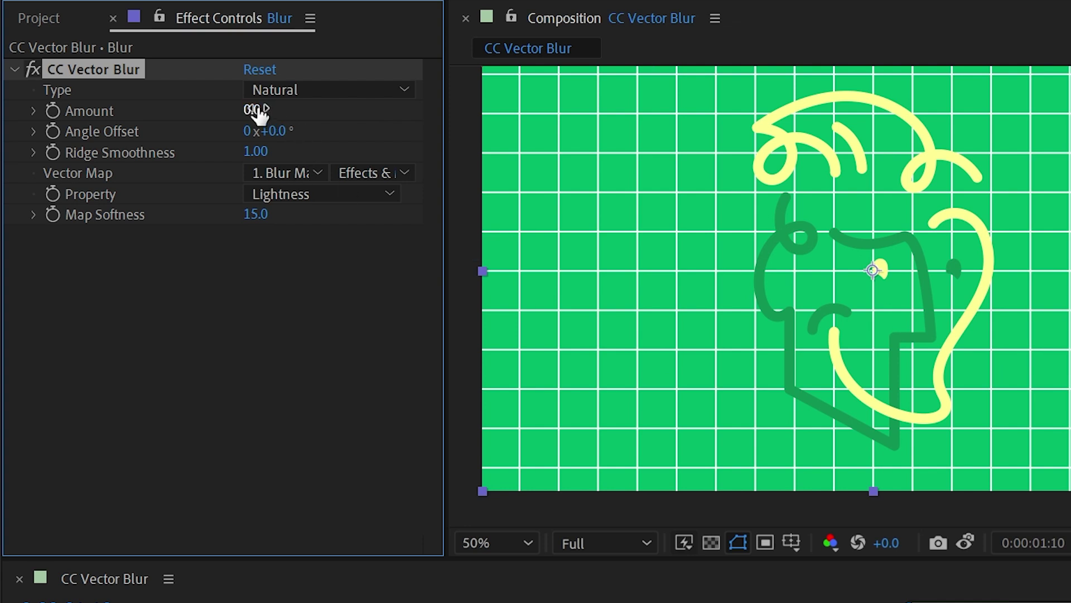
{"action": "left_click_drag", "start_coordinate": [256, 109], "coordinate": [358, 103]}
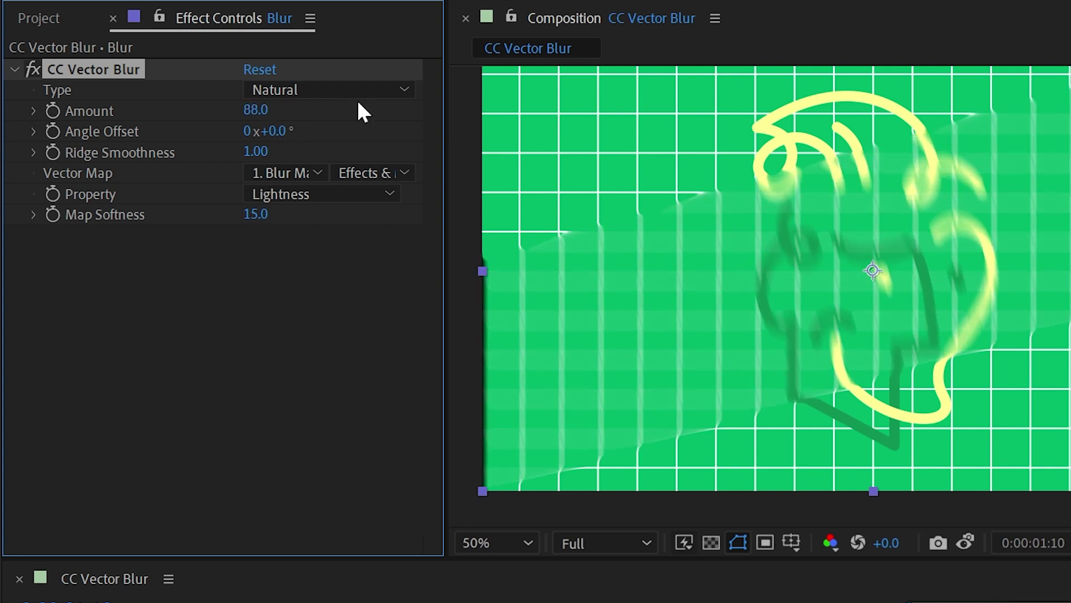
Try Green as the Vector Map Property, set it to Blue, and preview the Blur Map's gradient
{"action": "left_click", "coordinate": [313, 193]}
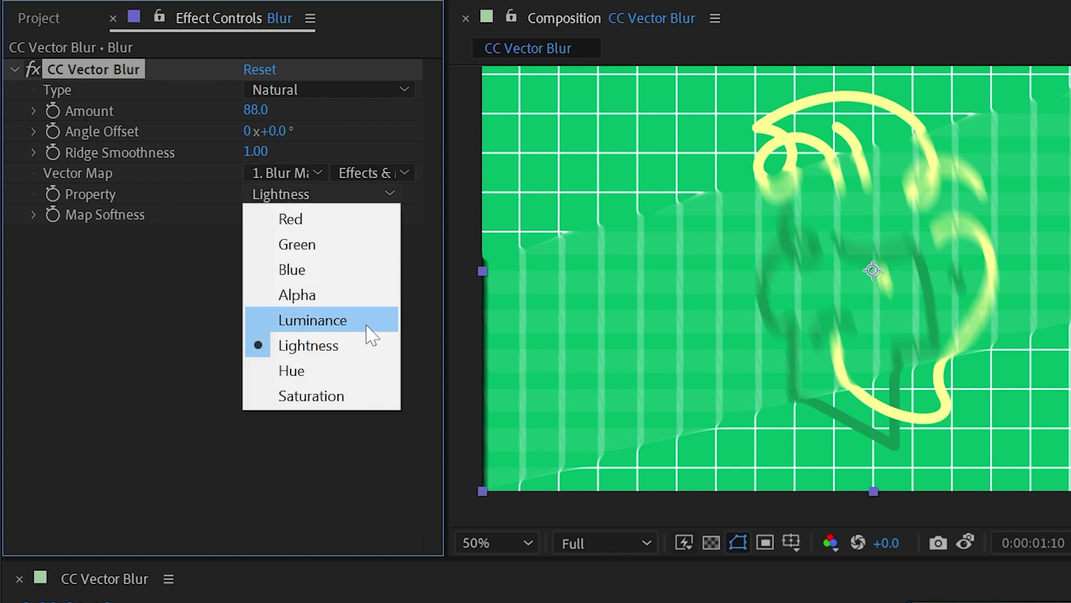
{"action": "left_click", "coordinate": [313, 245]}
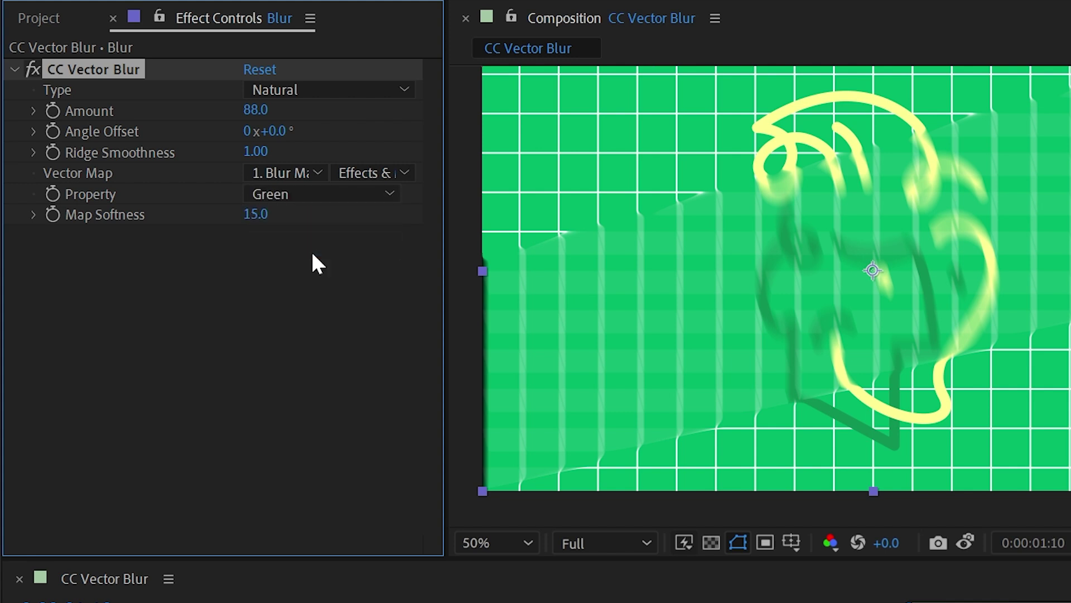
{"action": "left_click", "coordinate": [314, 193]}
{"action": "left_click", "coordinate": [313, 267]}
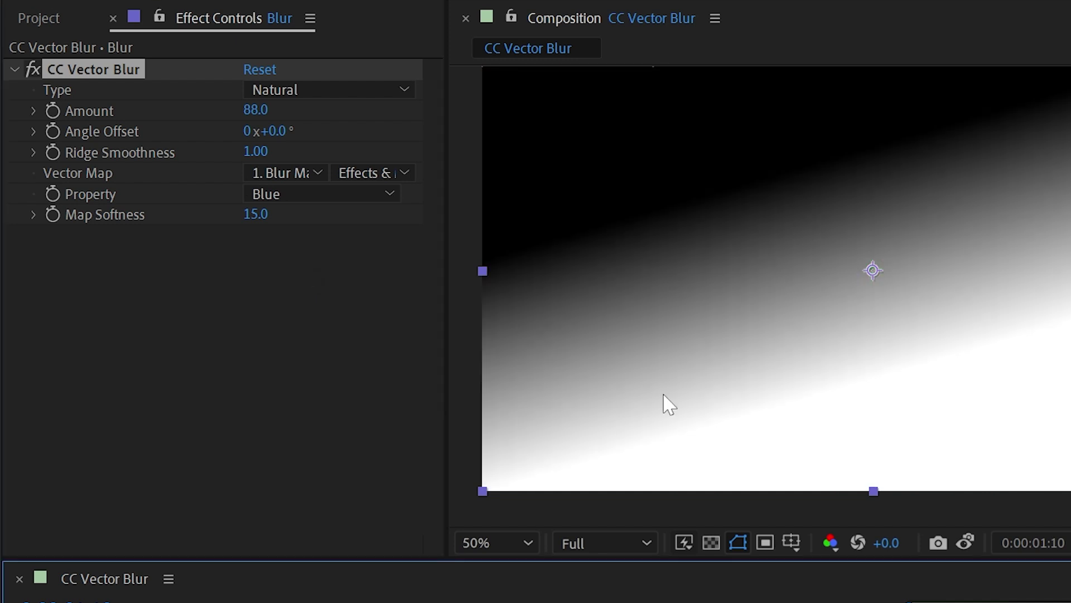
{"action": "left_click", "coordinate": [358, 200]}
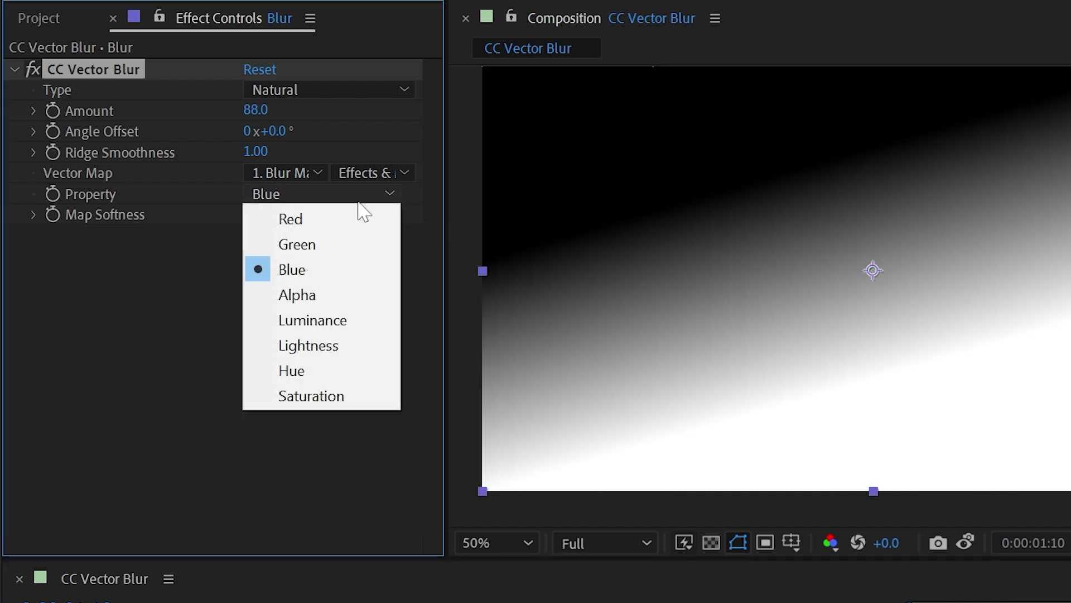
{"action": "left_click", "coordinate": [225, 347]}
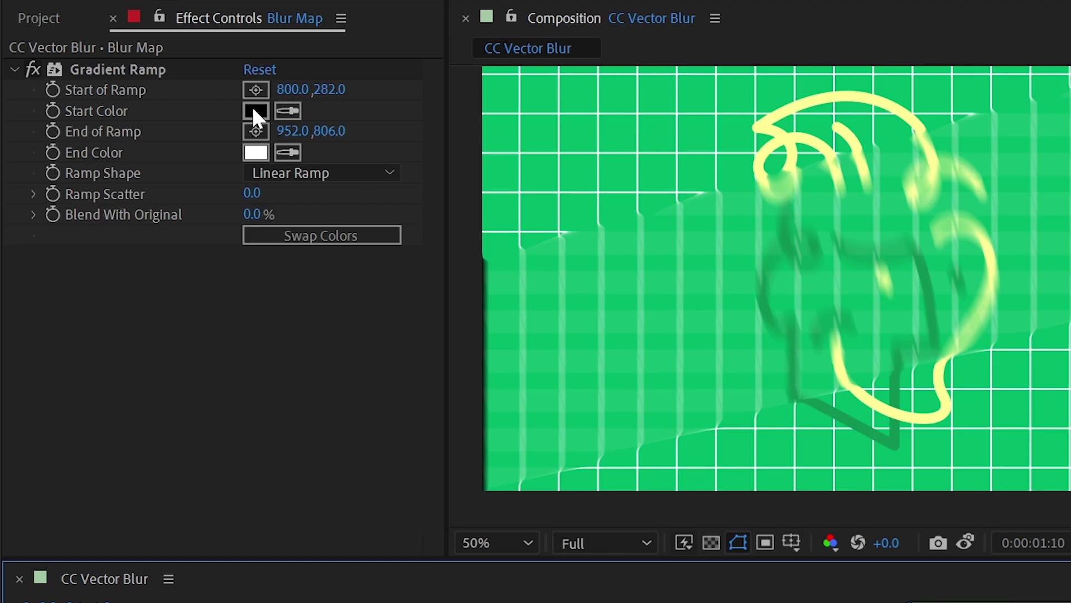
Set the Start Color of the Blur Map's Gradient Ramp to green 00FF24
{"action": "left_click", "coordinate": [253, 107]}
{"action": "left_click_drag", "start_coordinate": [454, 445], "coordinate": [459, 504]}
{"action": "left_click_drag", "start_coordinate": [376, 454], "coordinate": [487, 304]}
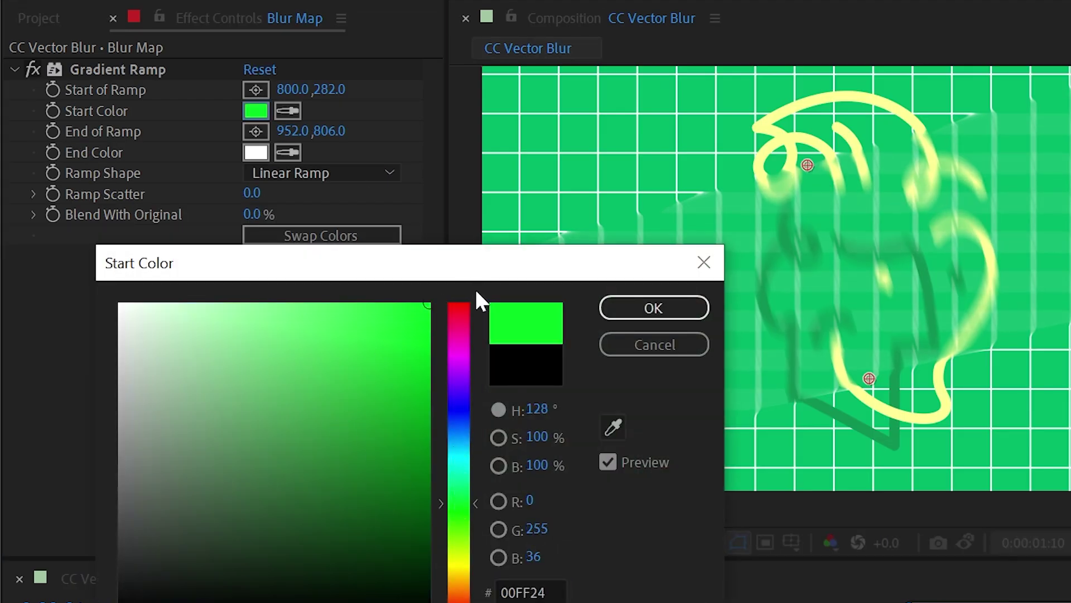
{"action": "left_click", "coordinate": [634, 310]}
Set the End Color of the Blur Map's Gradient Ramp to a bright red
{"action": "left_click", "coordinate": [256, 152]}
{"action": "left_click", "coordinate": [450, 311]}
{"action": "left_click_drag", "start_coordinate": [415, 327], "coordinate": [441, 303]}
{"action": "left_click", "coordinate": [664, 308]}
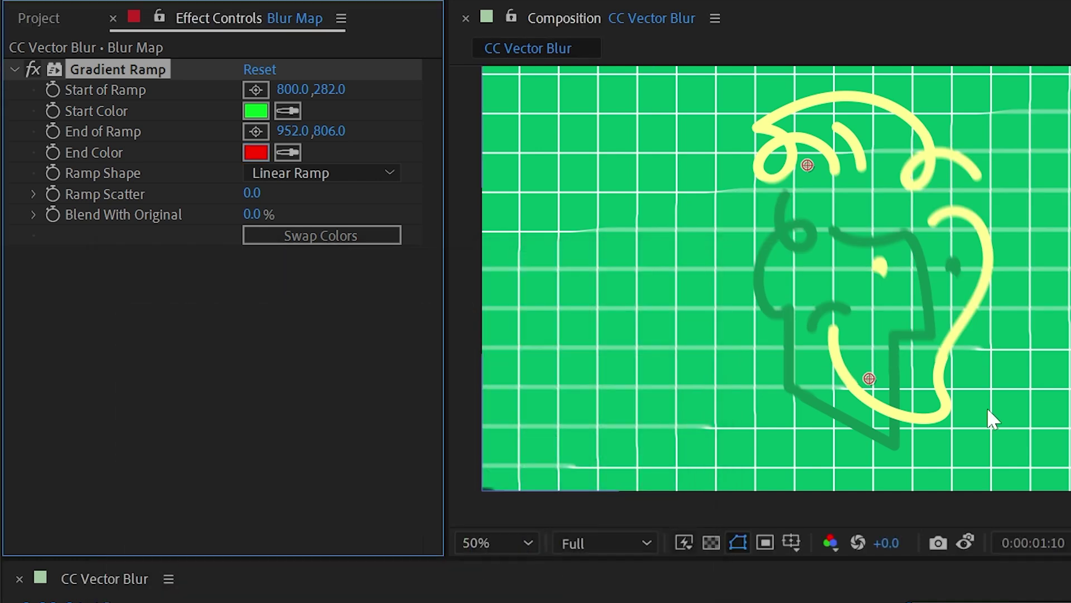
Try an Amount of 210 in CC Vector Blur, and revert both the Amount and the Blur Map's green and red ramp colors
{"action": "key", "text": "ctrl+Down"}
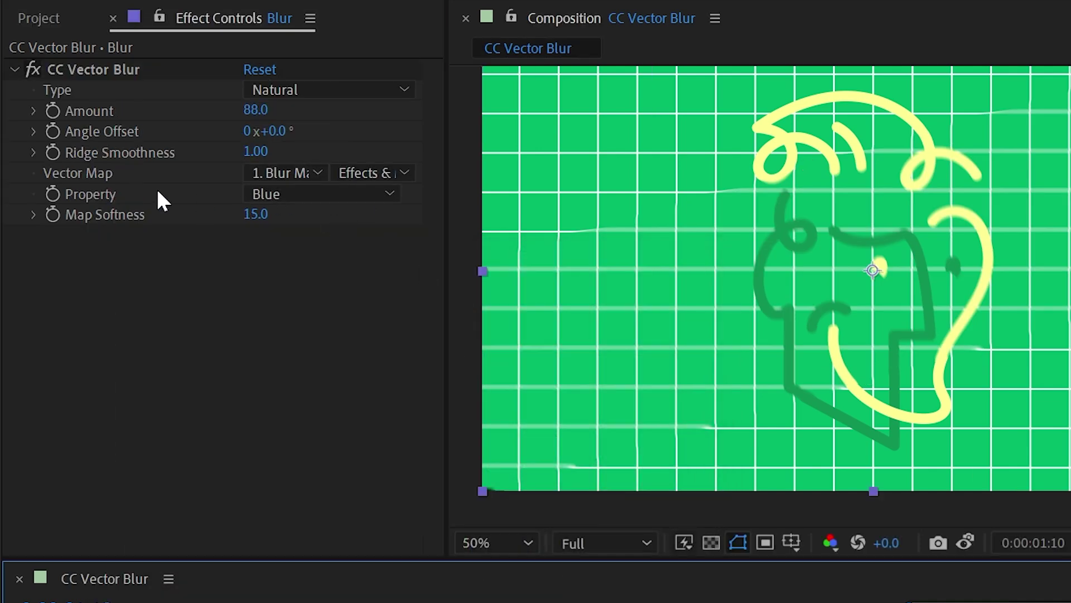
{"action": "left_click_drag", "start_coordinate": [256, 110], "coordinate": [407, 100]}
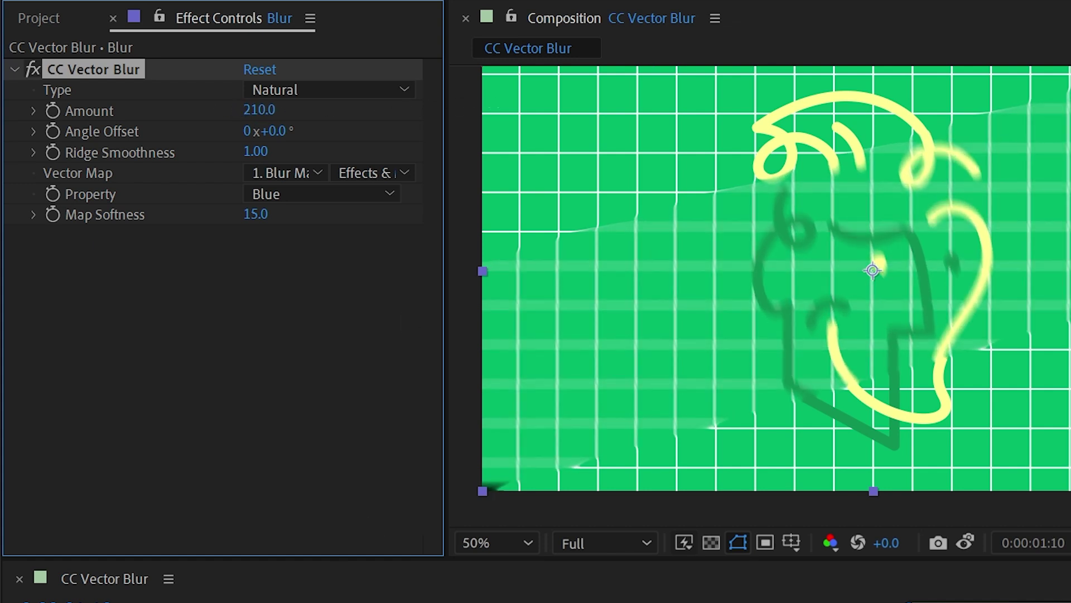
{"action": "left_click", "coordinate": [659, 595]}
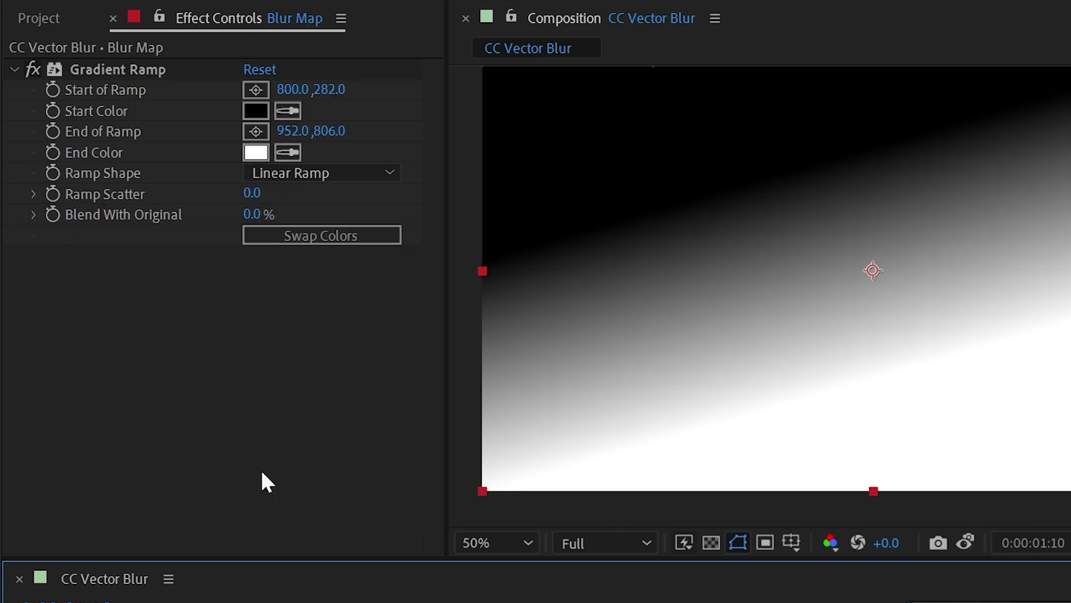
{"action": "key", "text": "ctrl+Up"}
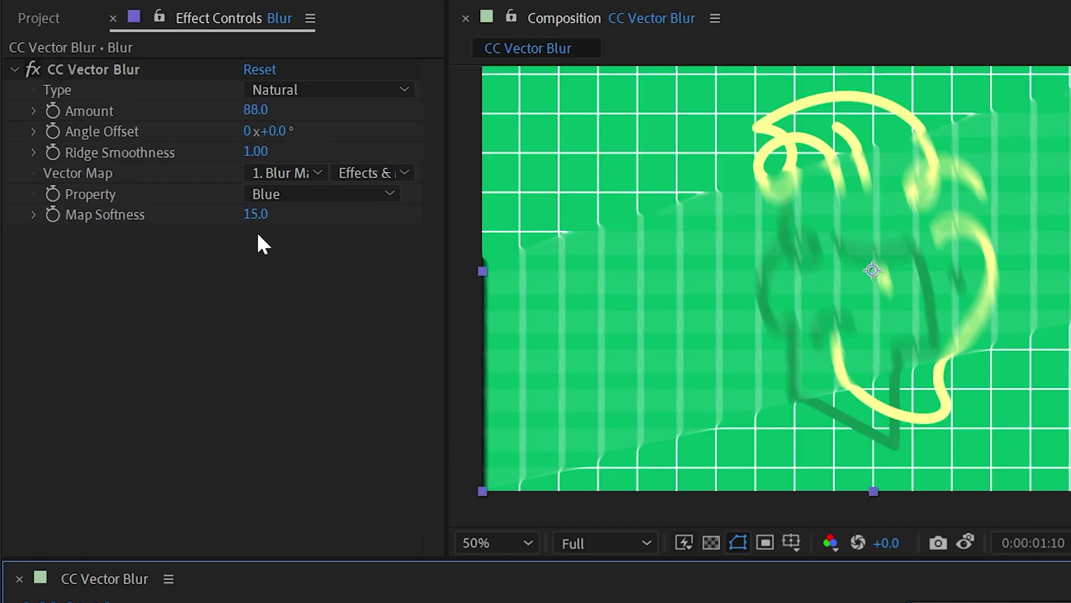
Set CC Vector Blur's Vector Map Property to Lightness and its Map Softness to 21.6
{"action": "left_click", "coordinate": [279, 193]}
{"action": "left_click", "coordinate": [371, 345]}
{"action": "scroll", "coordinate": [748, 185], "scroll_direction": "up", "scroll_amount": 2}
{"action": "left_click_drag", "start_coordinate": [747, 185], "coordinate": [966, 340]}
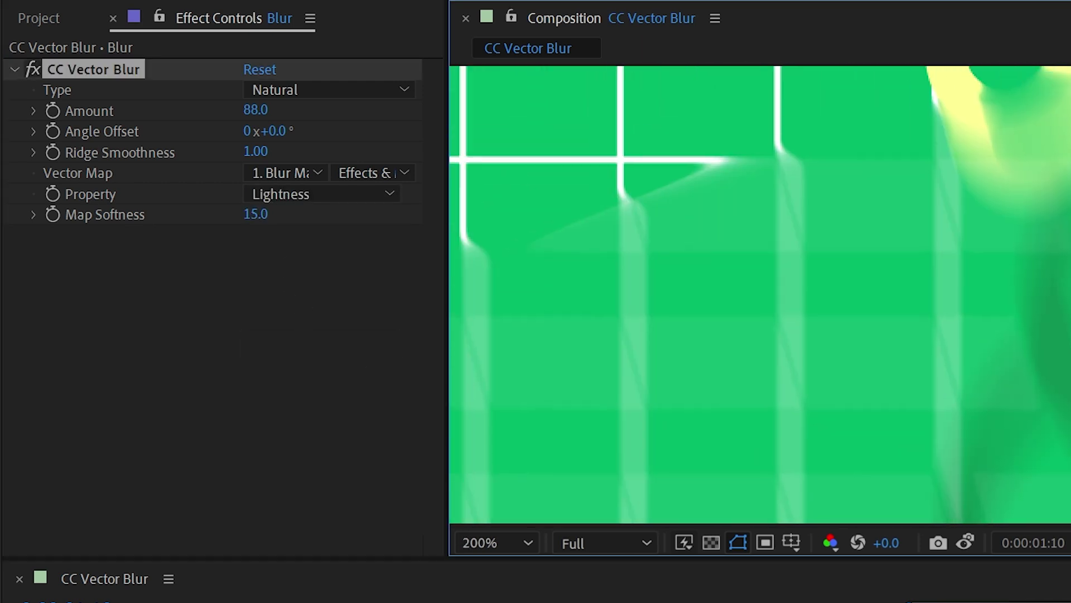
{"action": "left_click_drag", "start_coordinate": [861, 311], "coordinate": [1017, 359]}
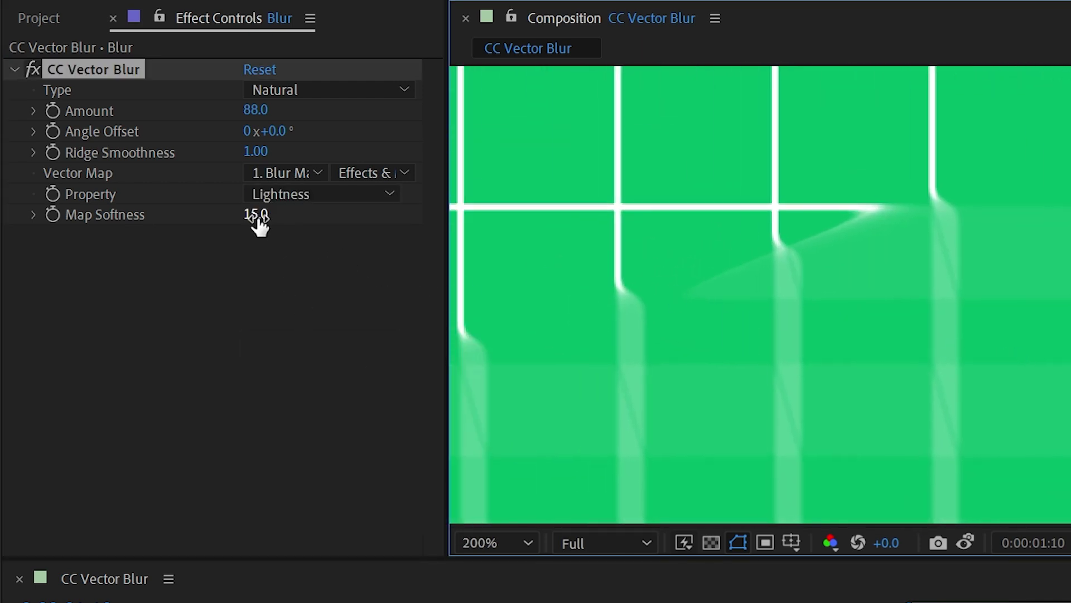
{"action": "mouse_move", "coordinate": [258, 223]}
{"action": "left_mouse_down"}
{"action": "mouse_move", "coordinate": [286, 222]}
{"action": "mouse_move", "coordinate": [102, 222]}
{"action": "mouse_move", "coordinate": [272, 236]}
{"action": "mouse_move", "coordinate": [158, 238]}
{"action": "mouse_move", "coordinate": [345, 237]}
{"action": "left_mouse_up"}
{"action": "scroll", "coordinate": [1069, 330], "scroll_direction": "down", "scroll_amount": 2}
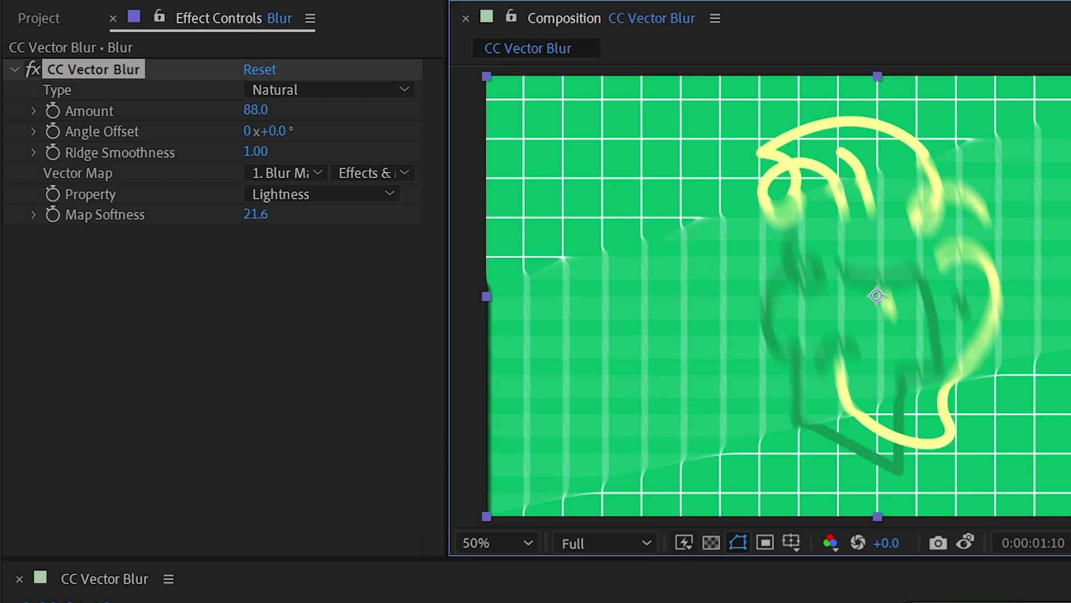
Replace the Blur Map's Gradient Ramp with Fractal Noise using the Strings fractal type
{"action": "key", "text": "ctrl+Down"}
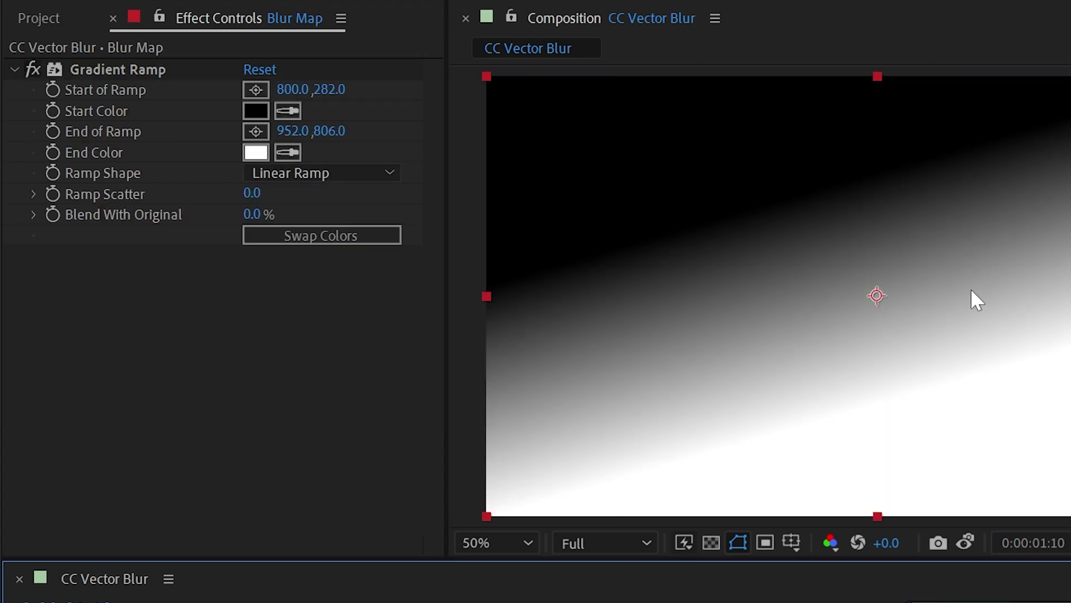
{"action": "left_click", "coordinate": [127, 68]}
{"action": "key", "text": "Delete"}
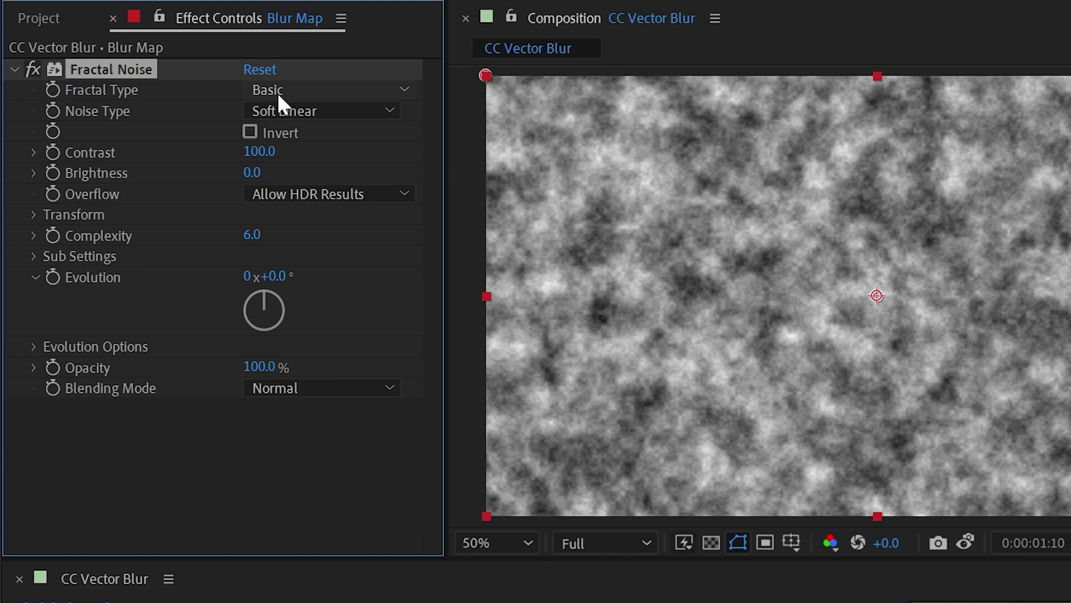
{"action": "left_click", "coordinate": [277, 91]}
{"action": "left_click", "coordinate": [331, 510]}
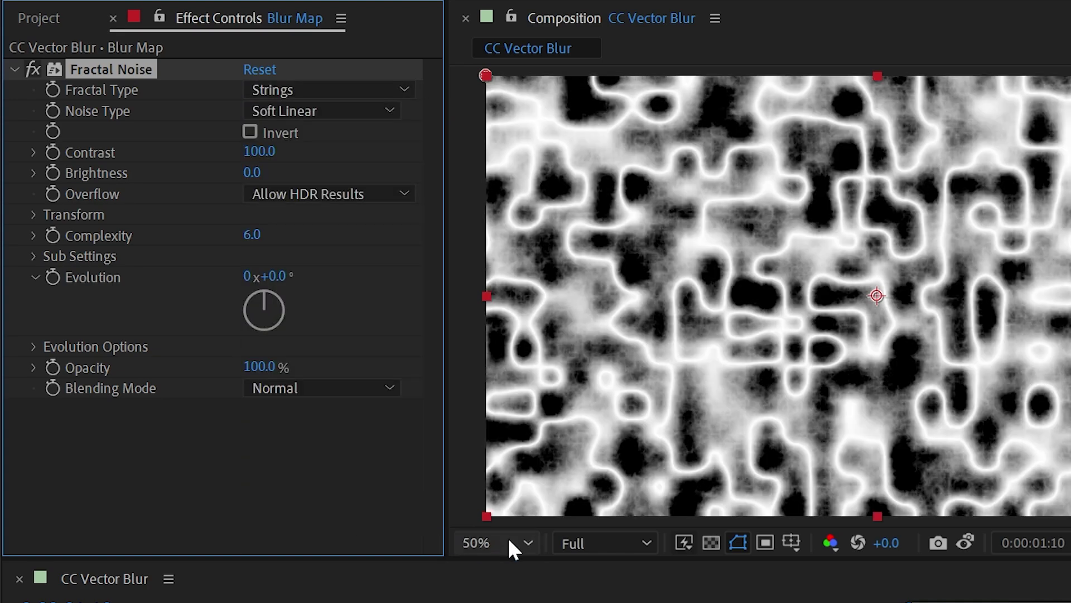
Set the Blur Map's Fractal Noise to a Contrast of 478, a Brightness of -2 and a Scale of 187
{"action": "left_click_drag", "start_coordinate": [259, 151], "coordinate": [475, 149]}
{"action": "left_click_drag", "start_coordinate": [252, 173], "coordinate": [222, 174]}
{"action": "left_click_drag", "start_coordinate": [259, 152], "coordinate": [447, 149]}
{"action": "left_click_drag", "start_coordinate": [260, 172], "coordinate": [290, 173]}
{"action": "left_click", "coordinate": [33, 215]}
{"action": "left_click_drag", "start_coordinate": [263, 277], "coordinate": [355, 273]}
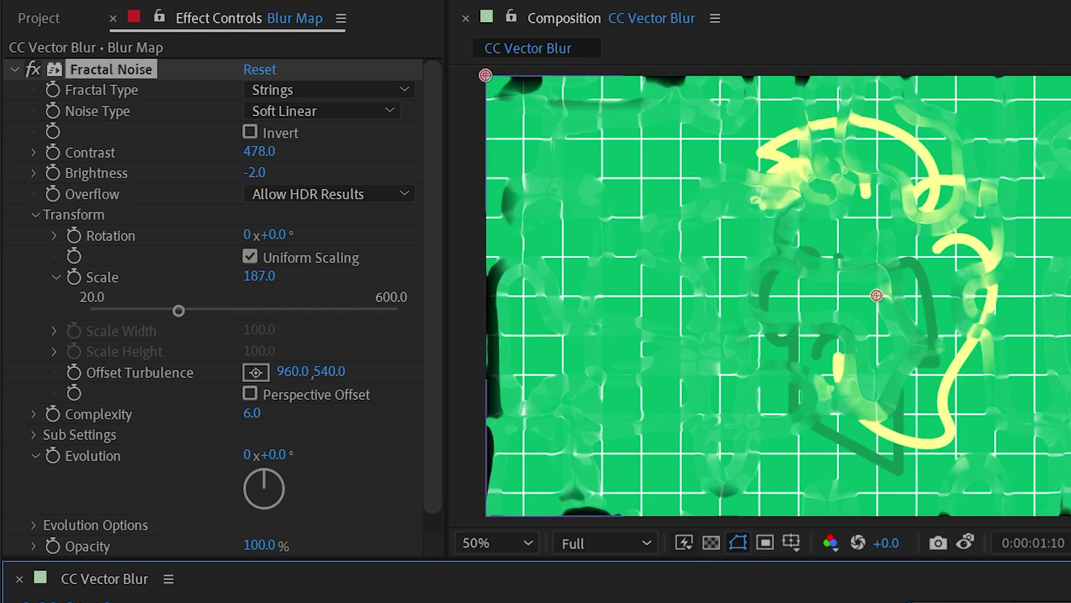
Lower CC Vector Blur's Amount to 21 on the Blur layer and reset its Map Softness to 15
{"action": "key", "text": "ctrl+Down"}
{"action": "left_click_drag", "start_coordinate": [263, 104], "coordinate": [126, 103]}
{"action": "right_click", "coordinate": [151, 219]}
{"action": "left_click", "coordinate": [186, 423]}
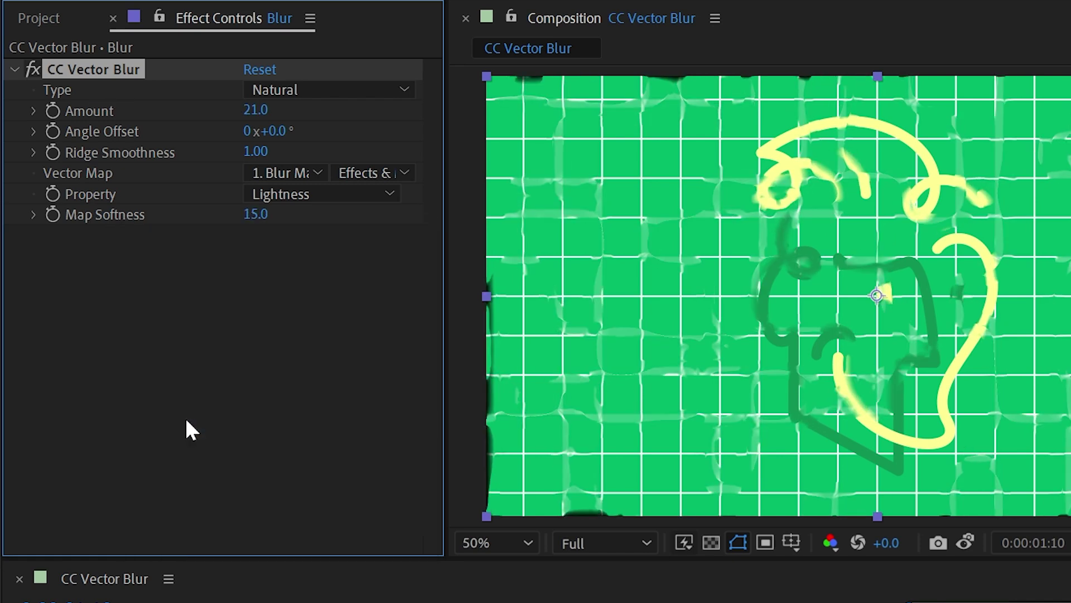
Set CC Vector Blur's Ridge Smoothness to 8 and its Angle Offset to 69°
{"action": "scroll", "coordinate": [804, 196], "scroll_direction": "up", "scroll_amount": 1}
{"action": "scroll", "coordinate": [718, 170], "scroll_direction": "up", "scroll_amount": 1}
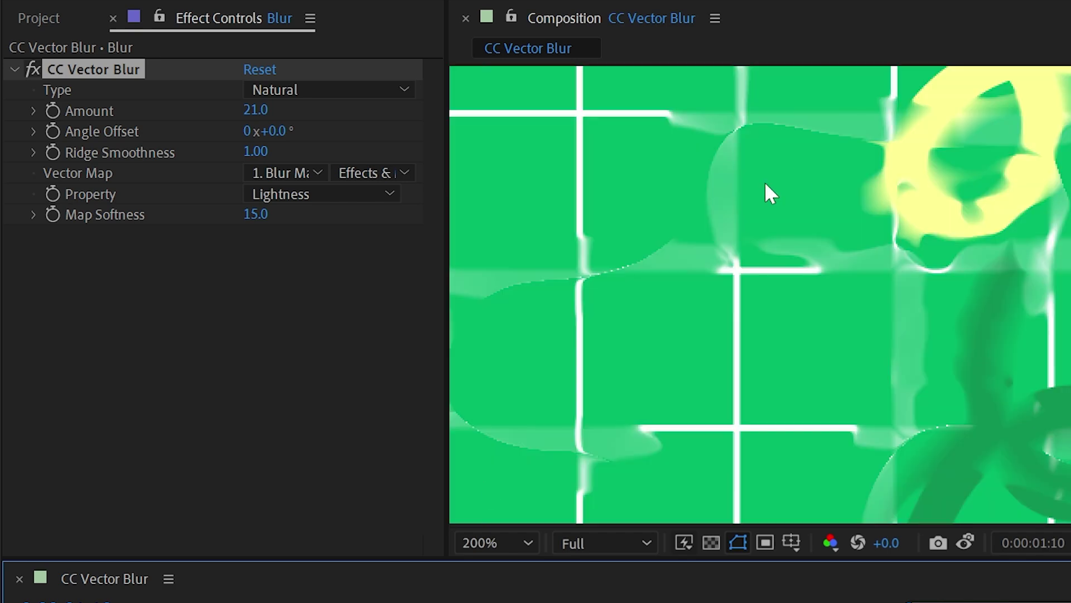
{"action": "left_click_drag", "start_coordinate": [252, 151], "coordinate": [326, 139]}
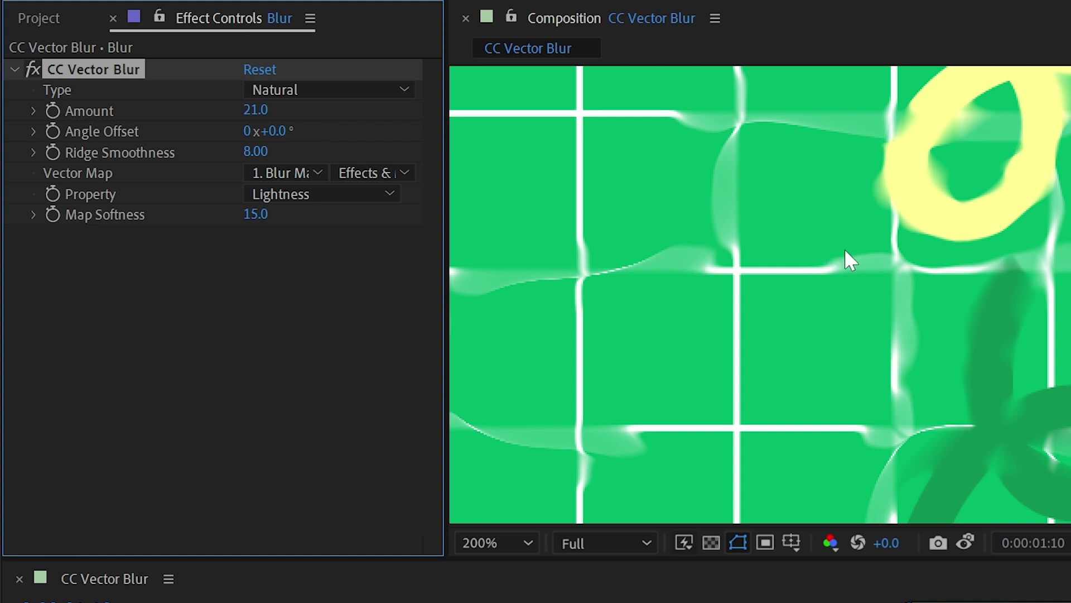
{"action": "left_click_drag", "start_coordinate": [267, 131], "coordinate": [361, 129]}
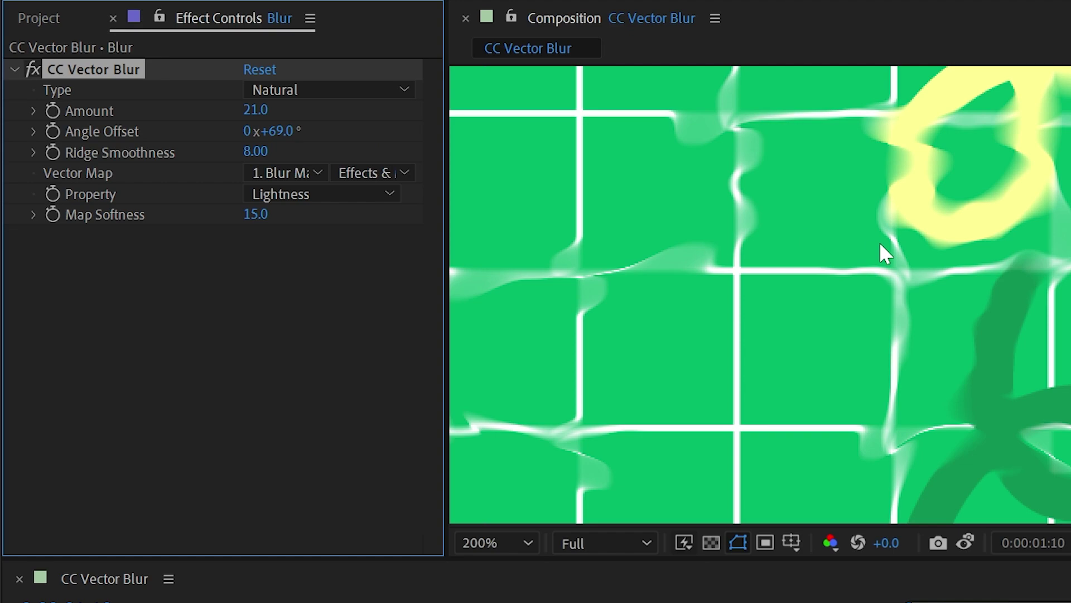
Keyframe the Blur Map's Fractal Noise Evolution from 0° at the start to a higher angle at about 3 seconds, and preview it
{"action": "scroll", "coordinate": [880, 242], "scroll_direction": "down", "scroll_amount": 2}
{"action": "key", "text": "ctrl+Up"}
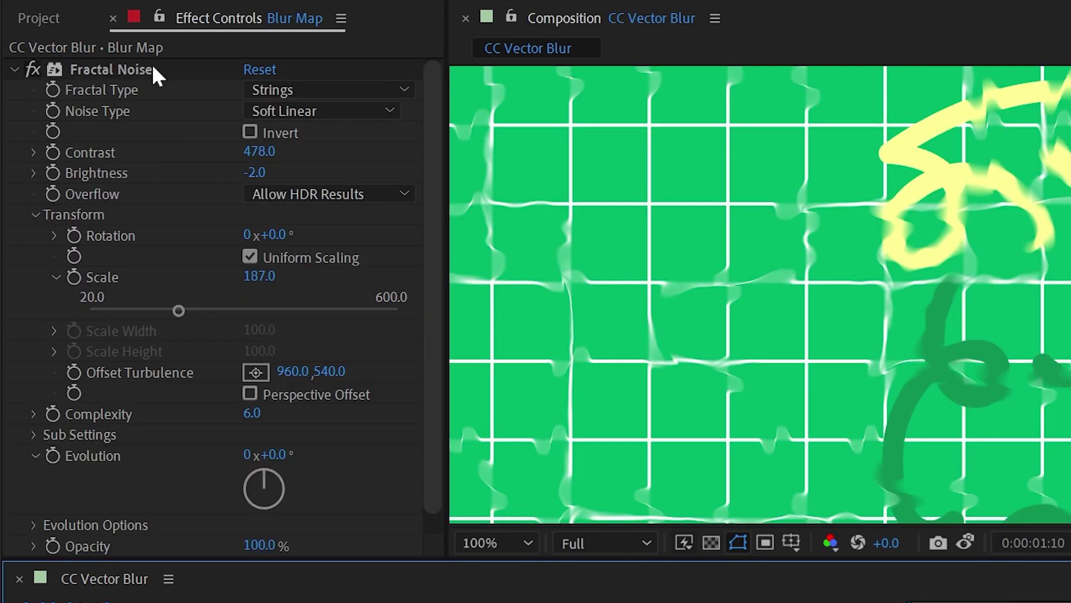
{"action": "left_click", "coordinate": [151, 69]}
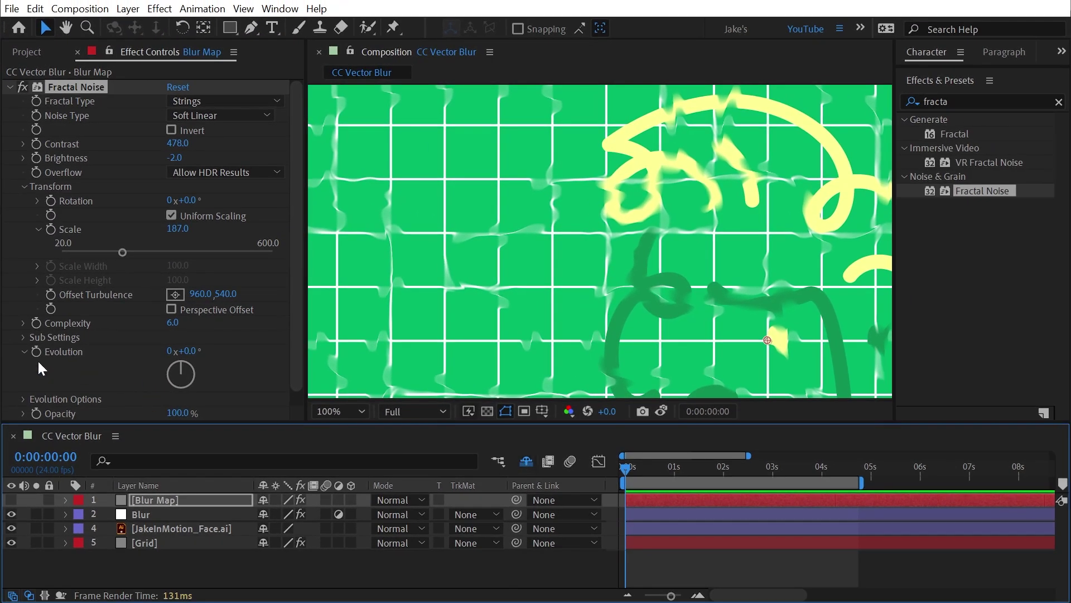
{"action": "left_click", "coordinate": [37, 352]}
{"action": "left_click_drag", "start_coordinate": [734, 466], "coordinate": [774, 471]}
{"action": "left_click_drag", "start_coordinate": [192, 353], "coordinate": [654, 417]}
{"action": "key", "text": "space"}
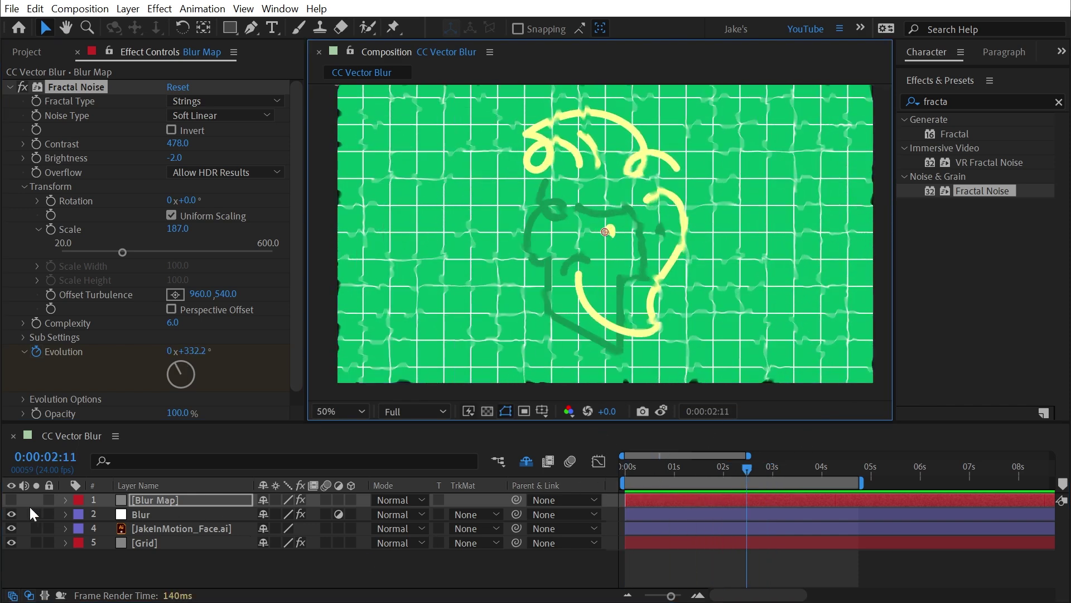
Show the Blur Map layer and duplicate its Fractal Noise effect, collapsing the original's settings
{"action": "left_click", "coordinate": [12, 499]}
{"action": "left_click", "coordinate": [50, 88]}
{"action": "key", "text": "ctrl+d"}
{"action": "left_click", "coordinate": [11, 86]}
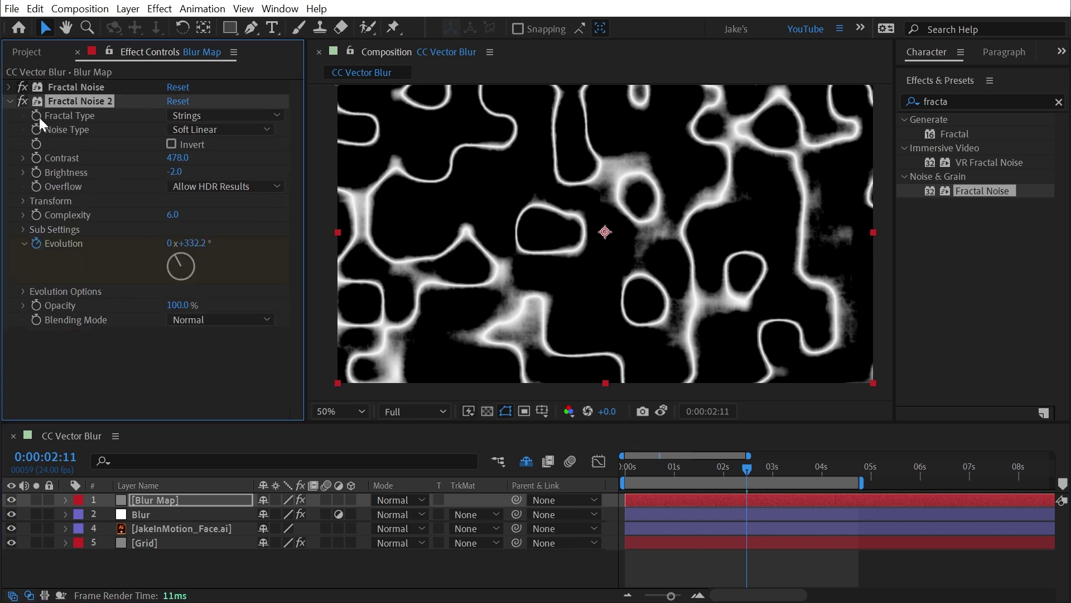
Reset Fractal Noise 2 to its defaults and set its Blending Mode to Screen
{"action": "left_click", "coordinate": [177, 101]}
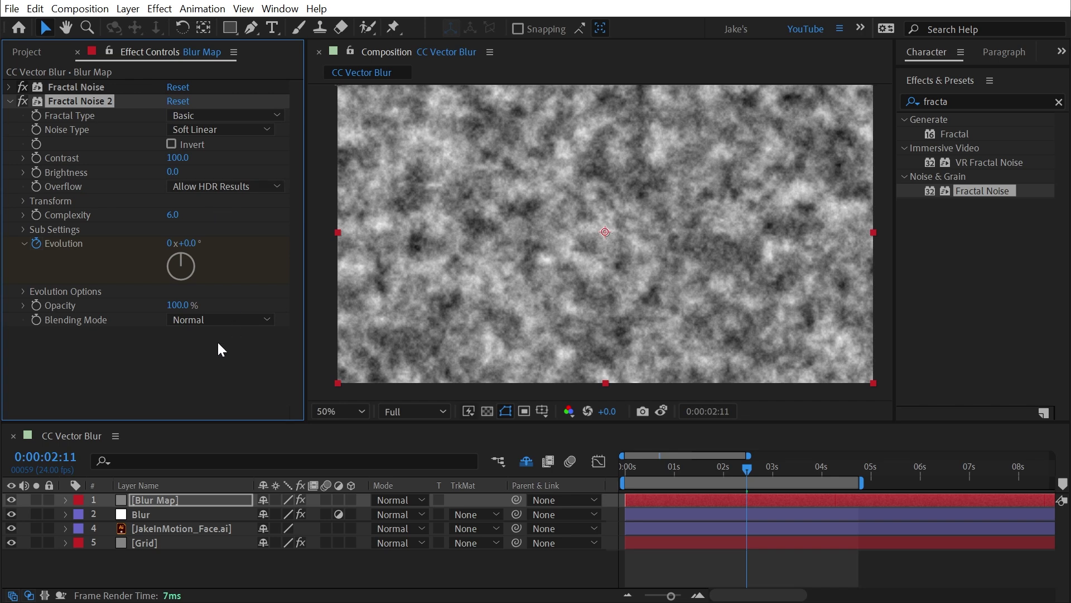
{"action": "left_click", "coordinate": [202, 320]}
{"action": "left_click", "coordinate": [208, 409]}
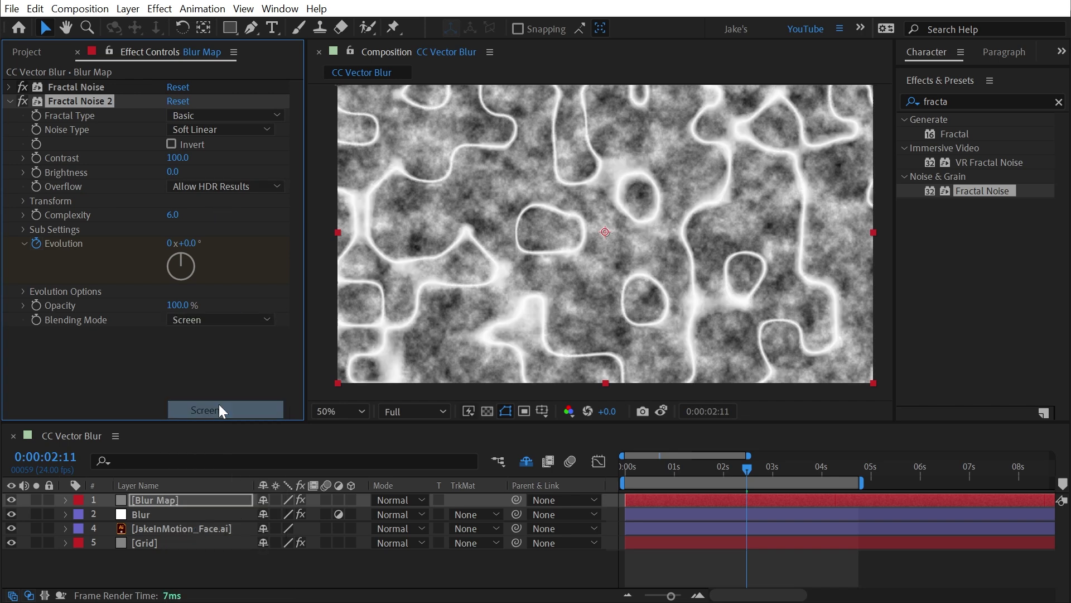
{"action": "left_click_drag", "start_coordinate": [747, 470], "coordinate": [711, 468]}
Set Fractal Noise 2 to the Rocky fractal type with a Contrast of 128, a Scale of 247 and a Complexity of 9.6
{"action": "left_click", "coordinate": [223, 115]}
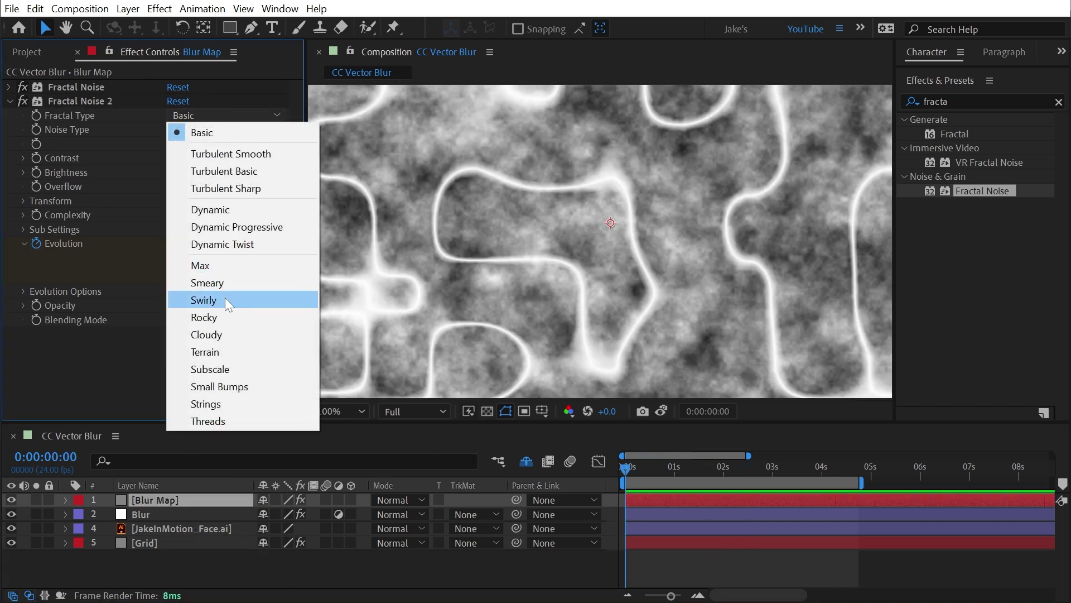
{"action": "left_click", "coordinate": [228, 317]}
{"action": "left_click_drag", "start_coordinate": [178, 158], "coordinate": [199, 160]}
{"action": "left_click", "coordinate": [25, 198]}
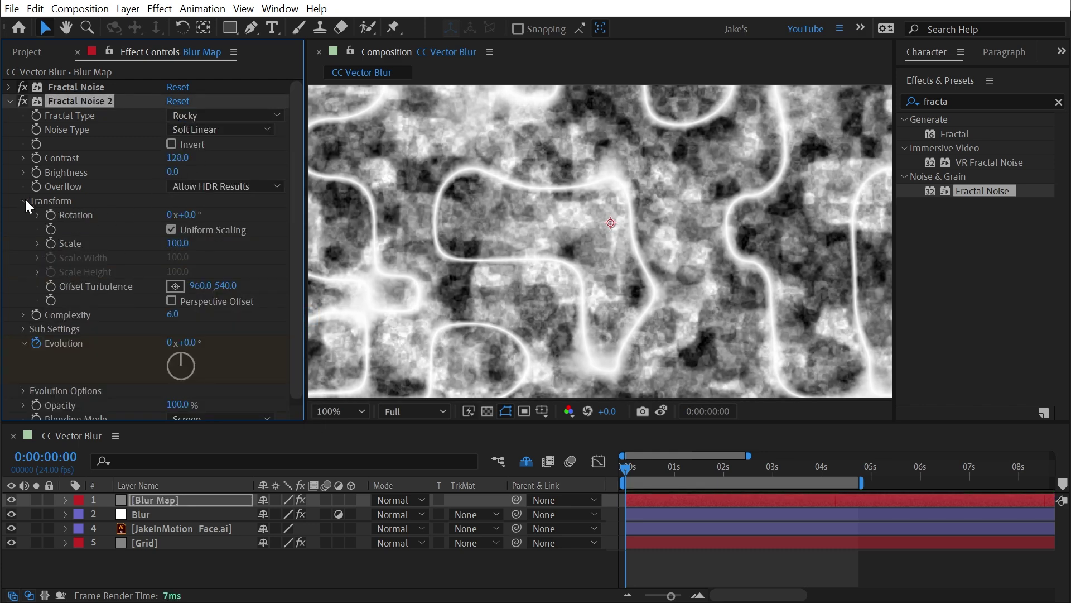
{"action": "left_click_drag", "start_coordinate": [171, 245], "coordinate": [293, 244]}
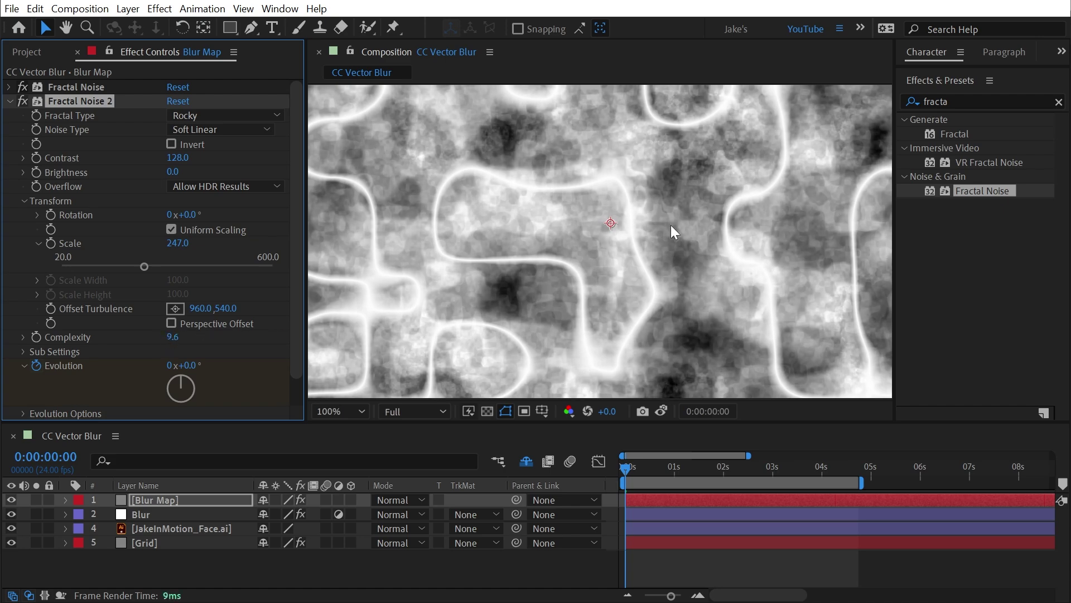
Preview the animated Blur Map, hide its layer, and play back the resulting vector blur
{"action": "key", "text": "space"}
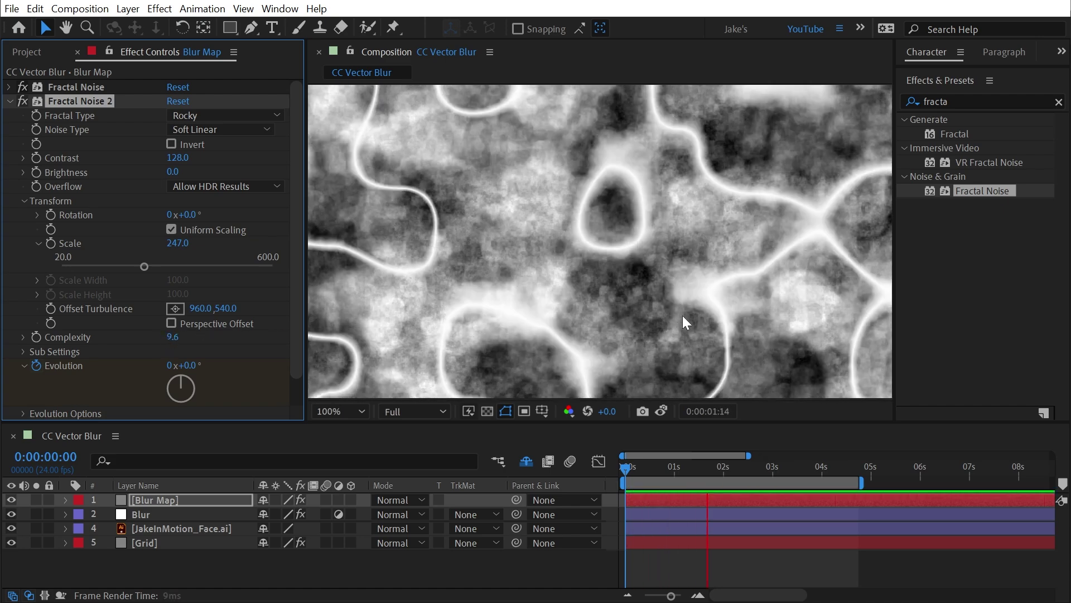
{"action": "left_click", "coordinate": [11, 500]}
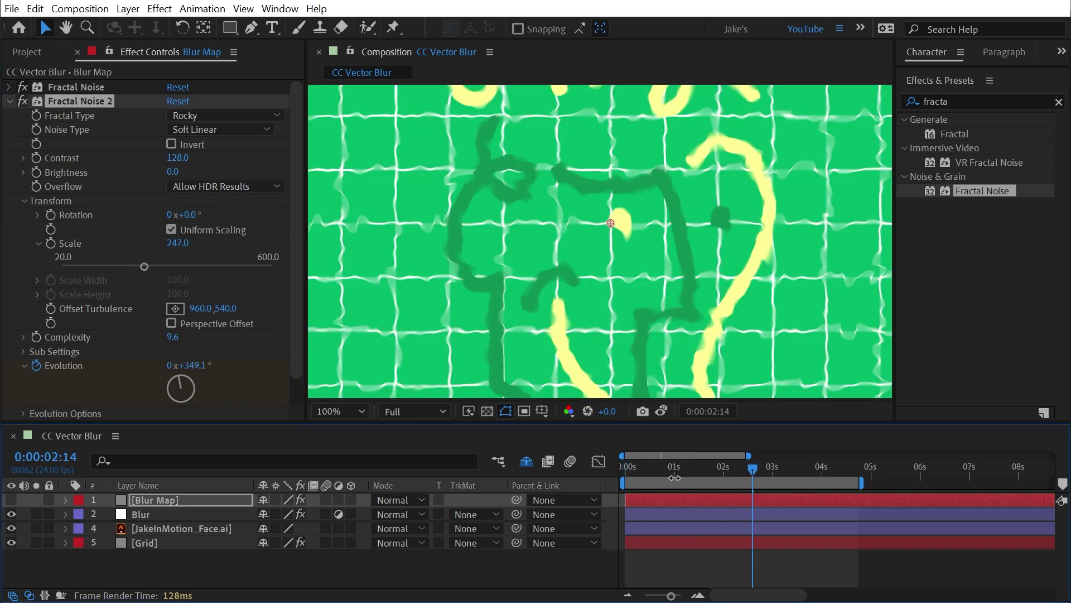
{"action": "key", "text": "space"}
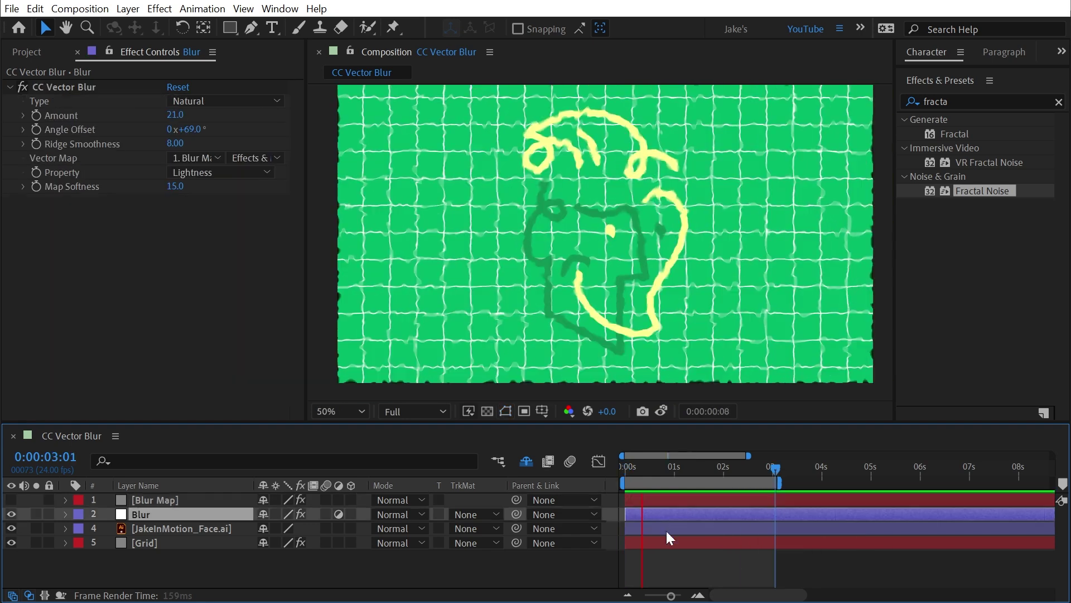
{"action": "key", "text": "space"}
Keyframe CC Vector Blur's Angle Offset from 69° at the start to 1x+89° at 0:00:03:01, and scrub through the animation
{"action": "key", "text": "Home"}
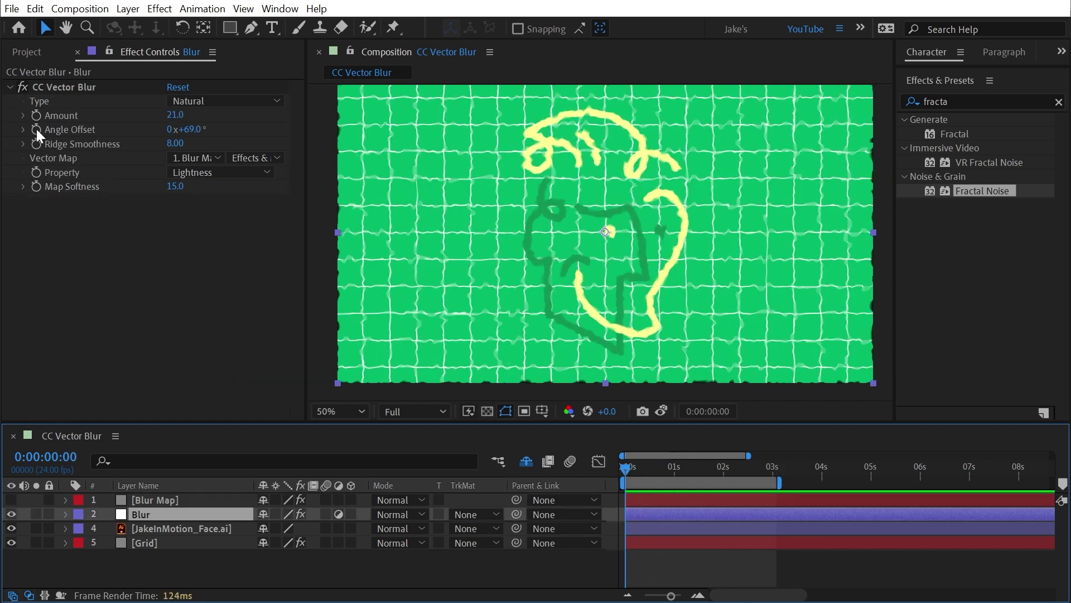
{"action": "left_click", "coordinate": [37, 130]}
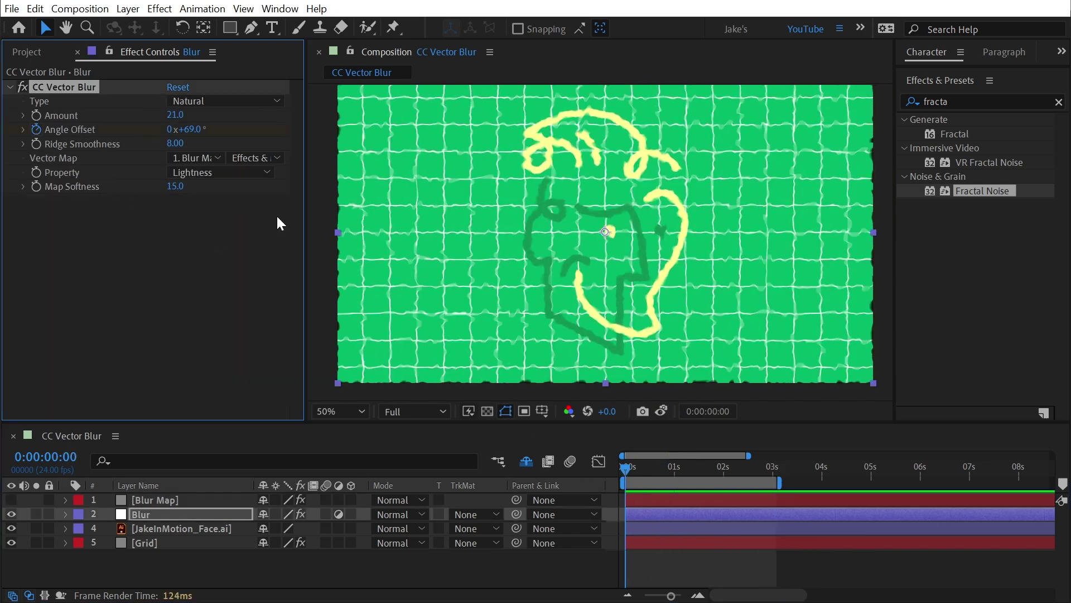
{"action": "left_click", "coordinate": [776, 466]}
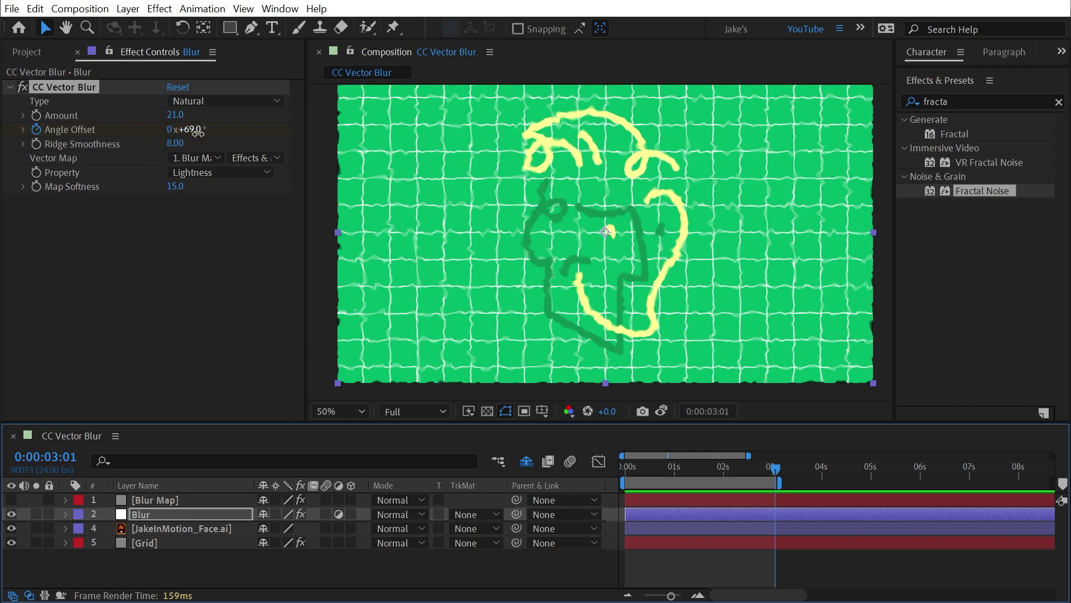
{"action": "left_click_drag", "start_coordinate": [198, 134], "coordinate": [410, 134]}
{"action": "left_click_drag", "start_coordinate": [692, 473], "coordinate": [590, 477]}
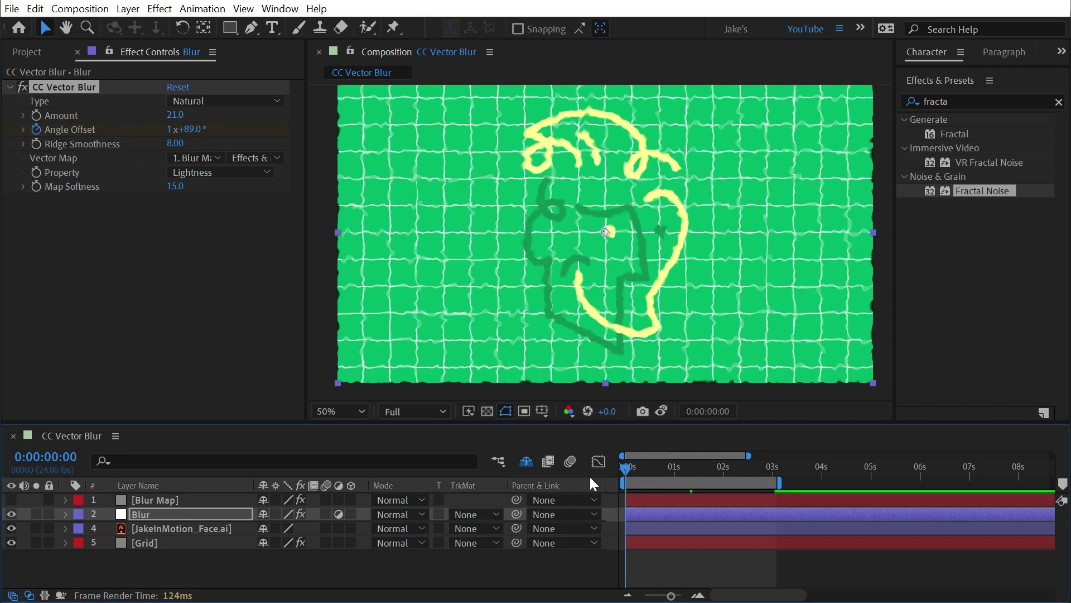